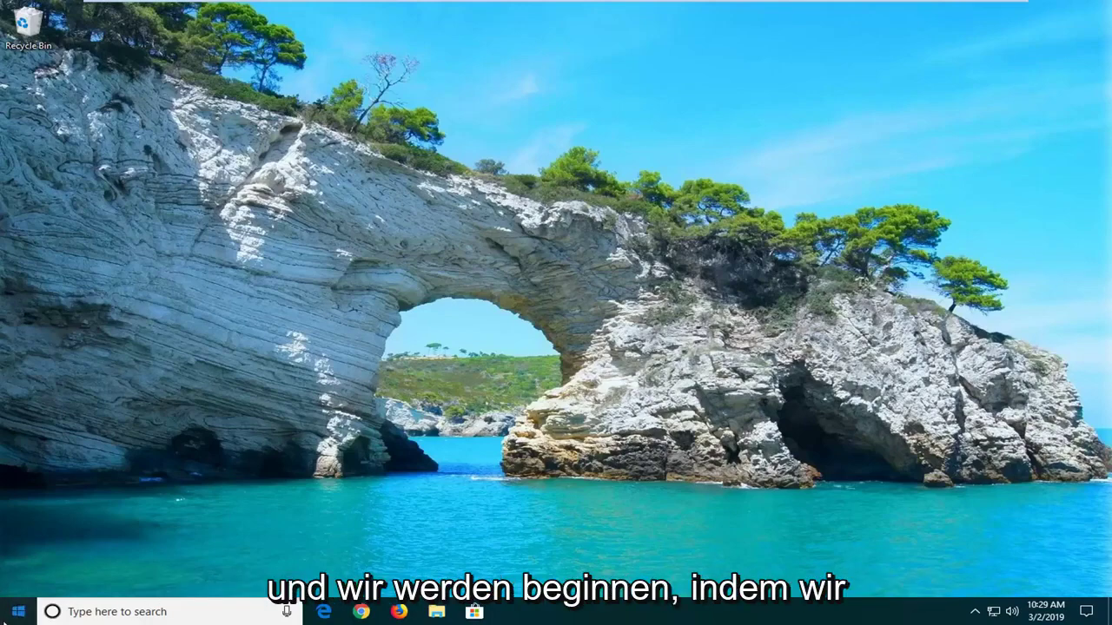
Search 'troubleshoot' and expand the Power entry on the Troubleshoot settings page.
left_click(30, 616)
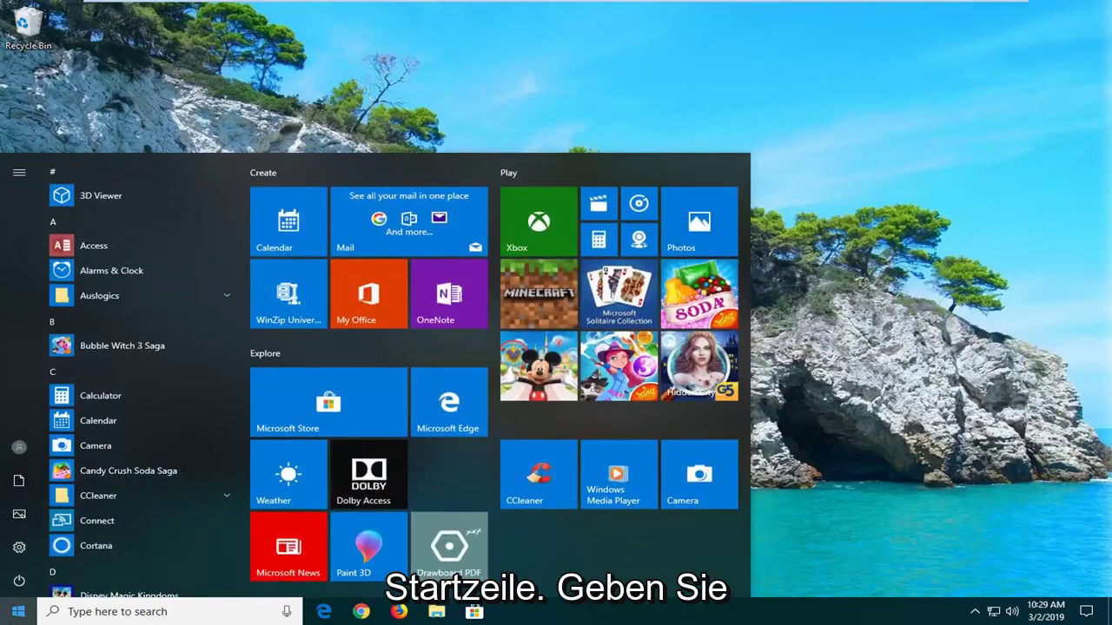
type("t")
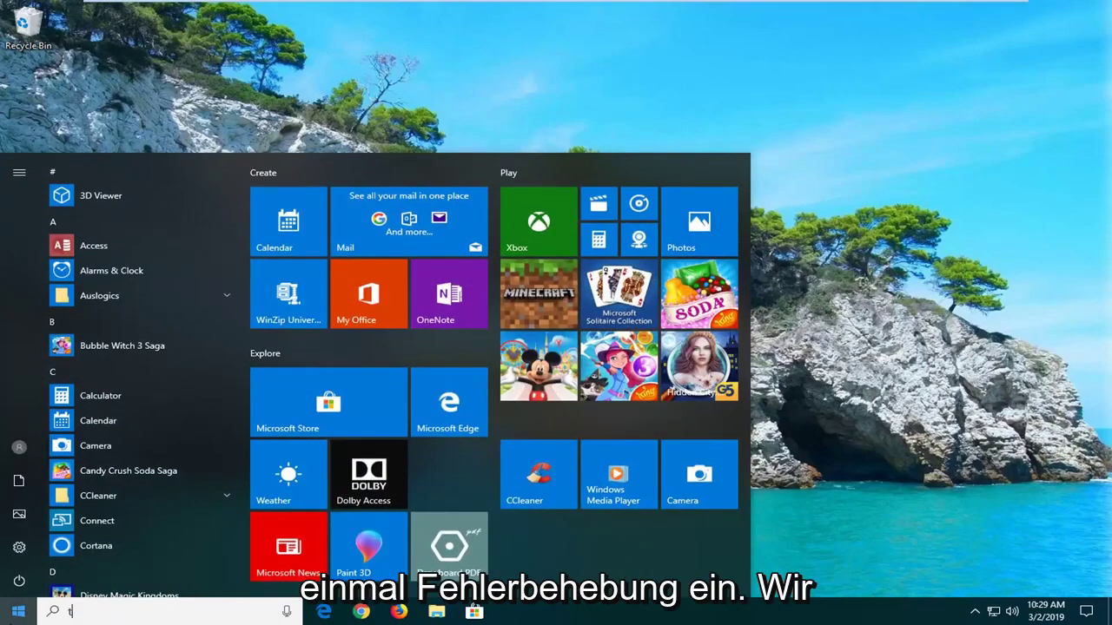
type("roubleshoot")
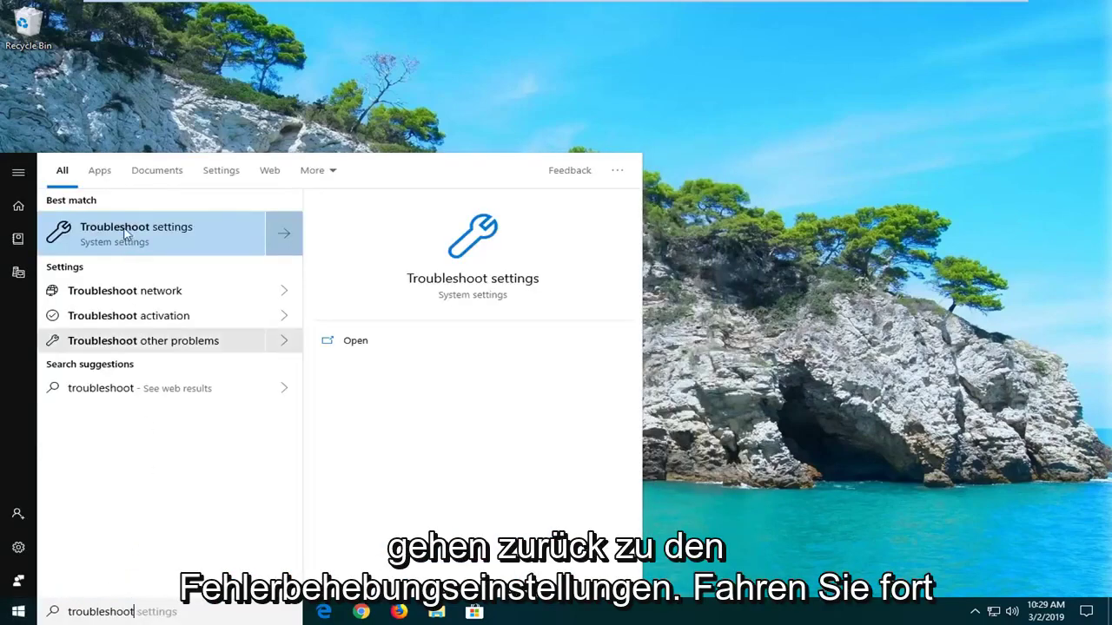
left_click(127, 233)
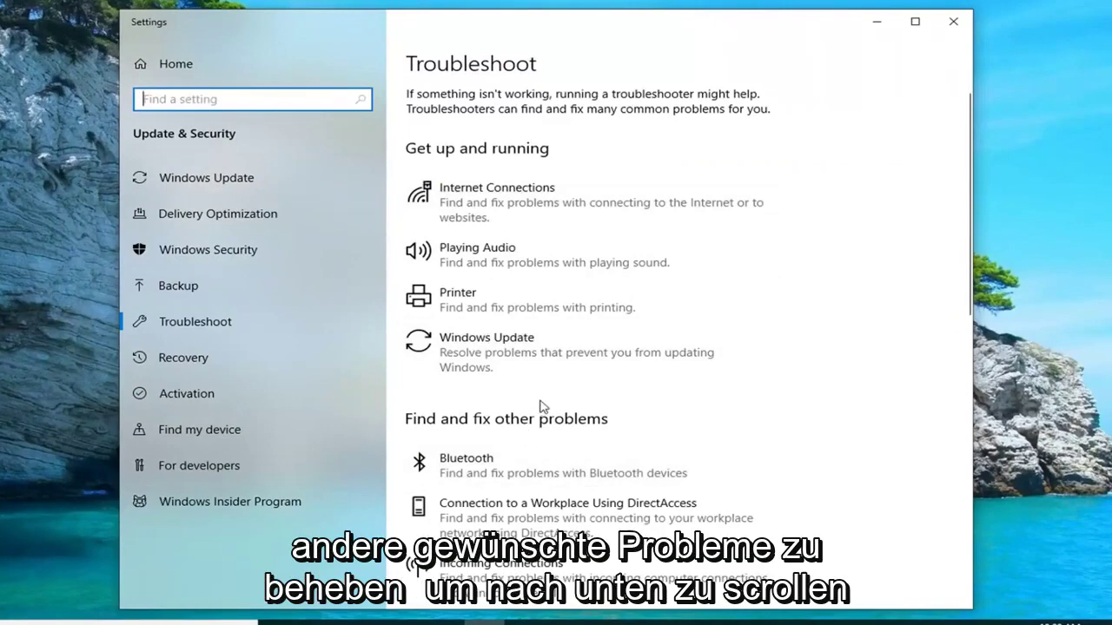
scroll(531, 391, "down", 5)
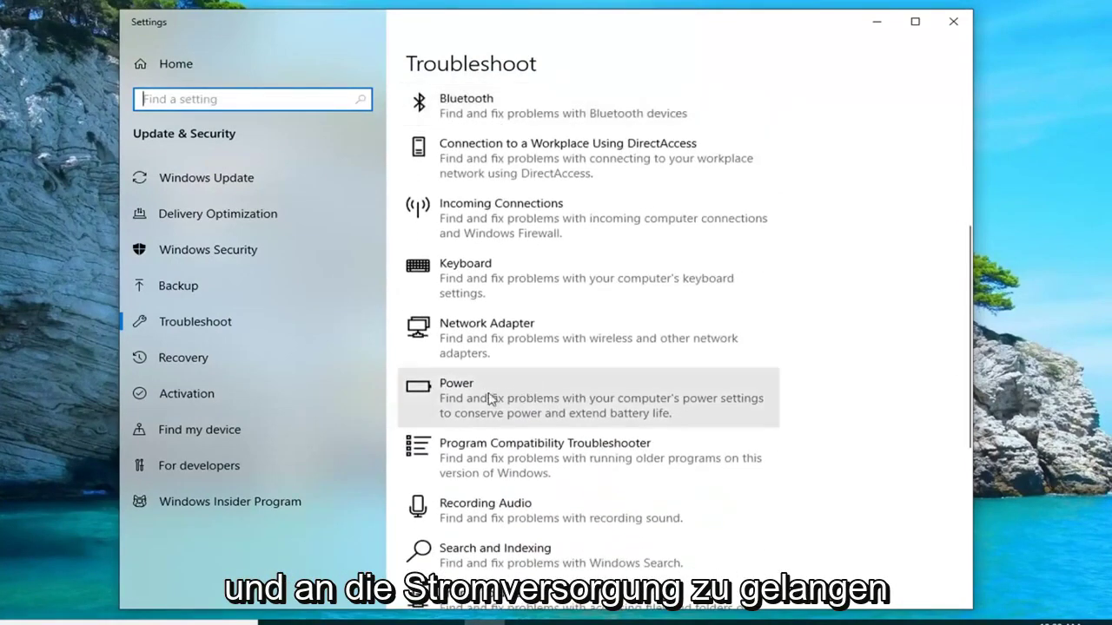
left_click(544, 403)
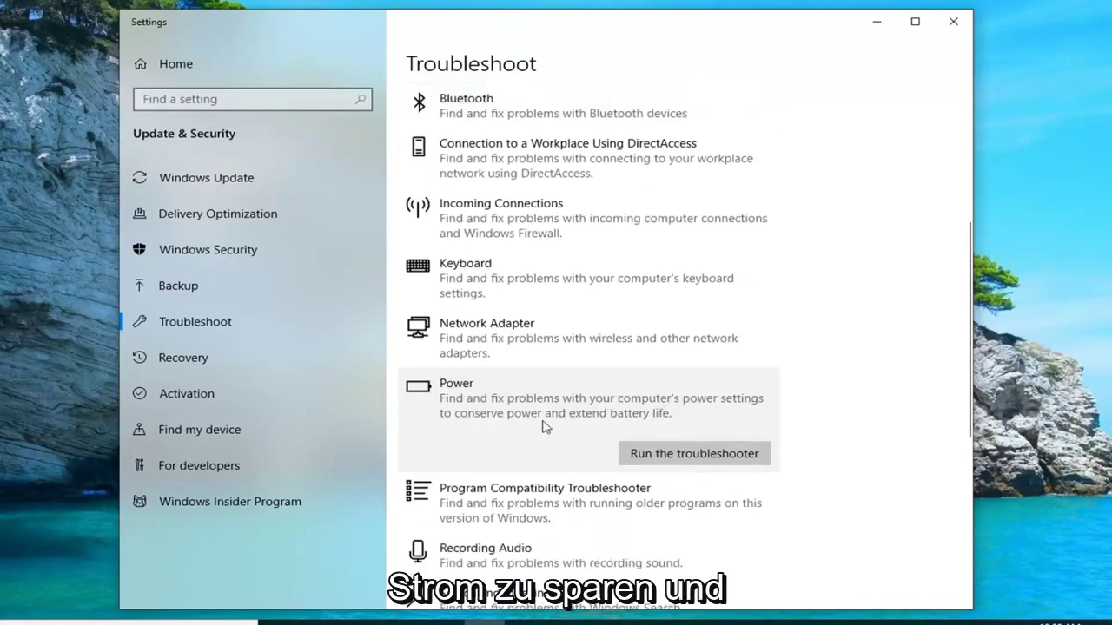
Run the Power troubleshooter, skip the High Performance power plan fix, and close it.
left_click(703, 462)
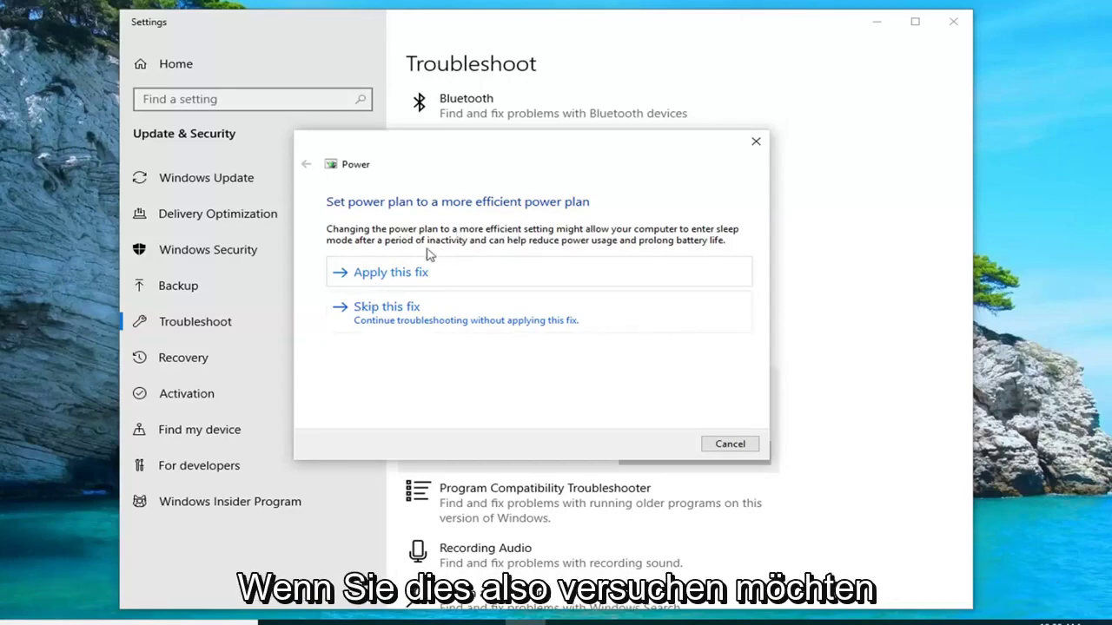
left_click(389, 317)
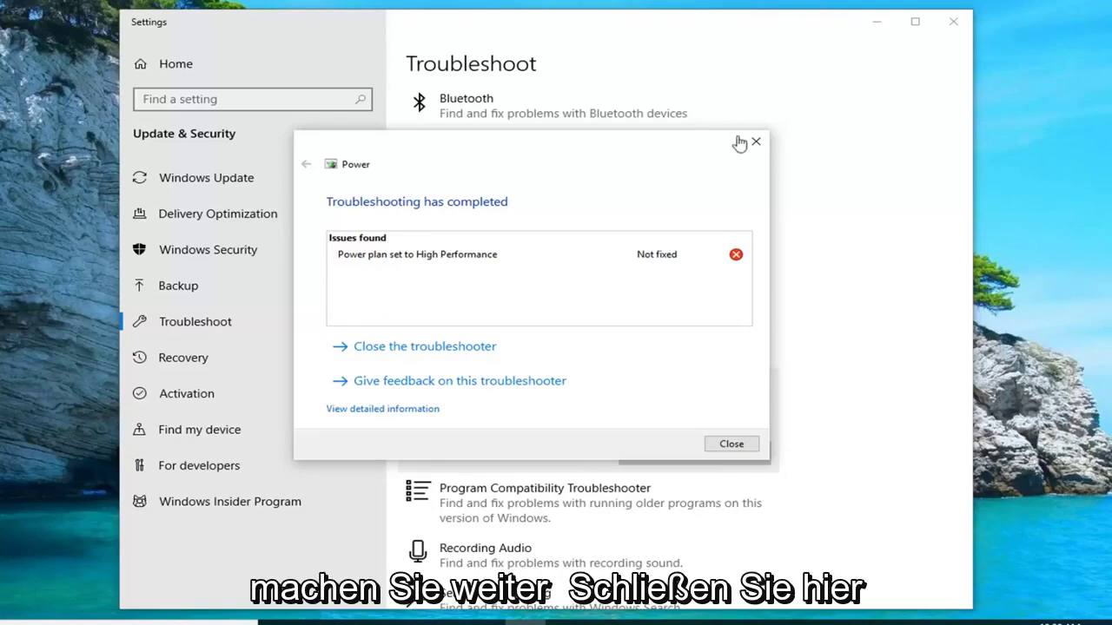
left_click(754, 141)
Close Settings and launch Local Security Policy as administrator from a Start search.
left_click(953, 21)
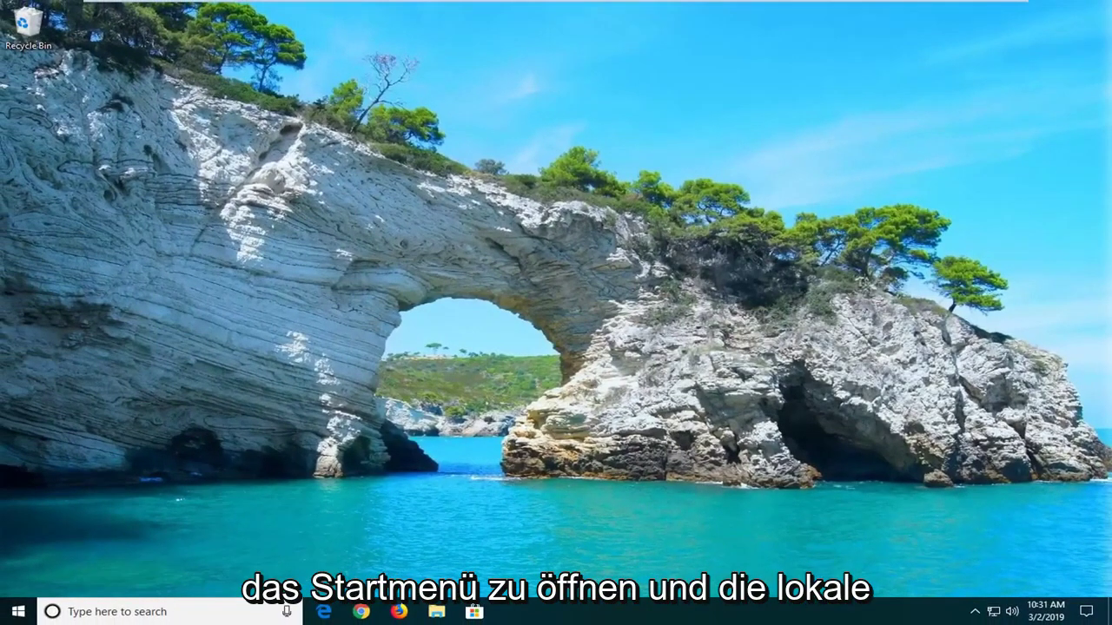
left_click(16, 612)
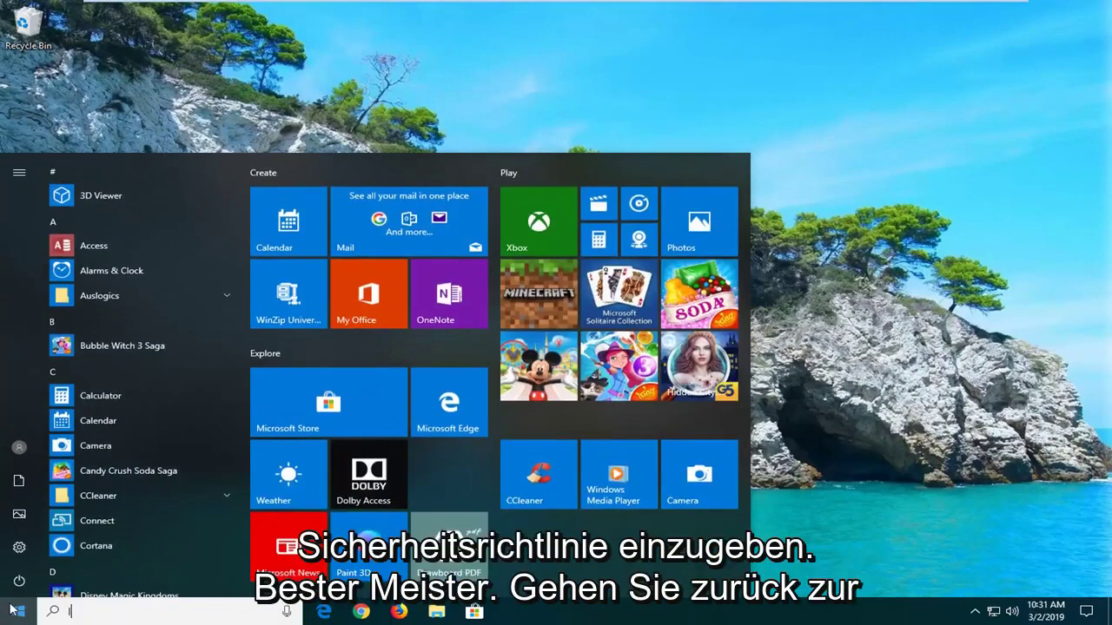
type("local secyurt")
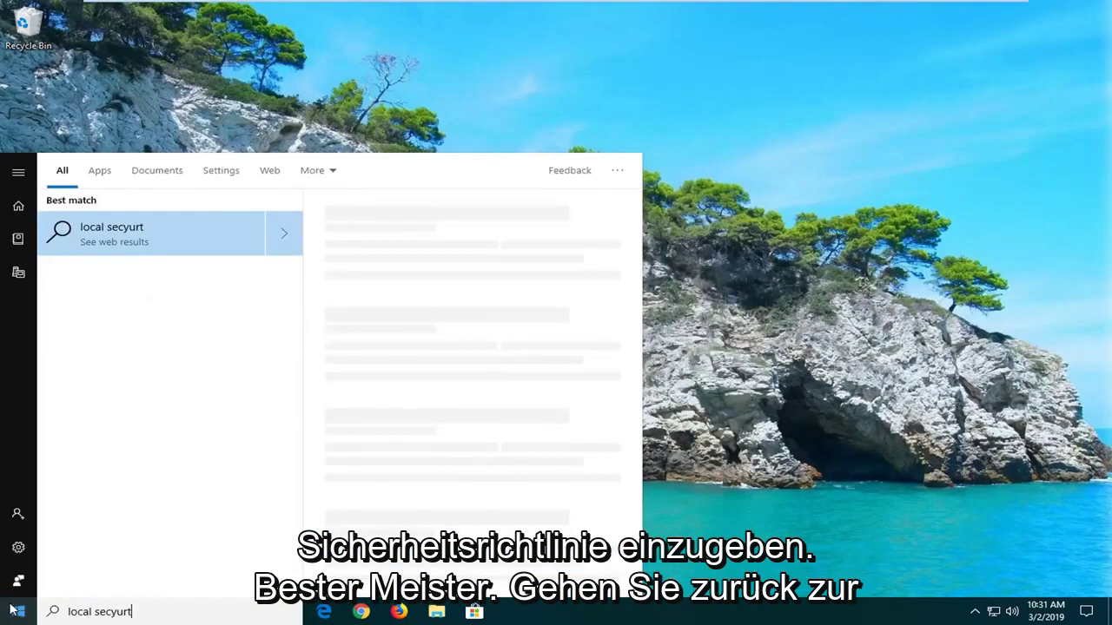
key("BackSpace")
key("BackSpace")
key("BackSpace")
key("BackSpace")
type("uri")
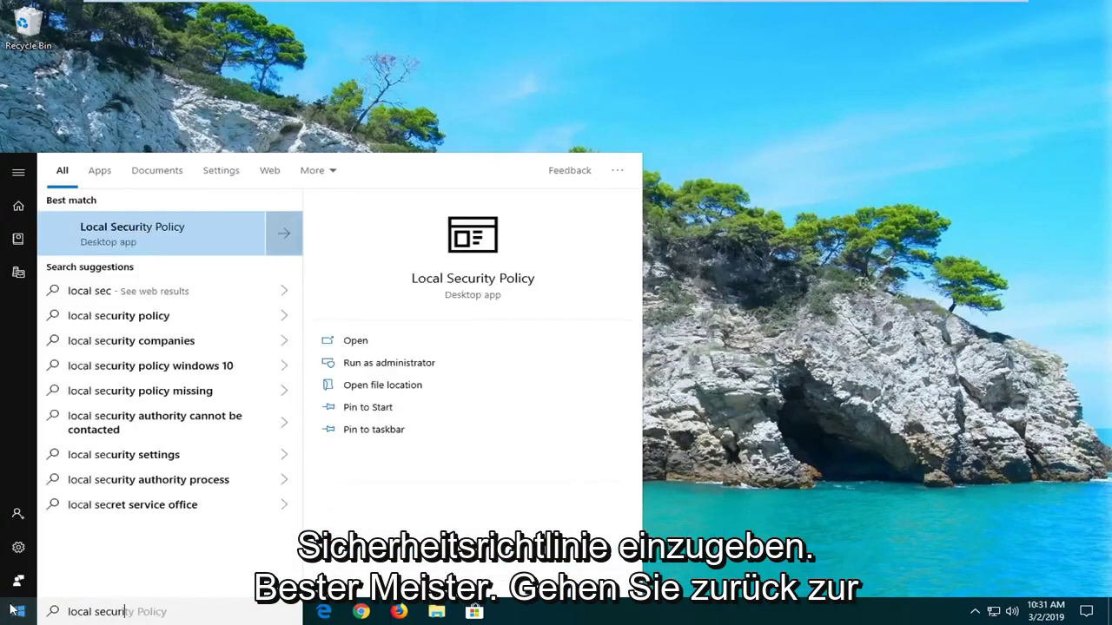
type("ty policy")
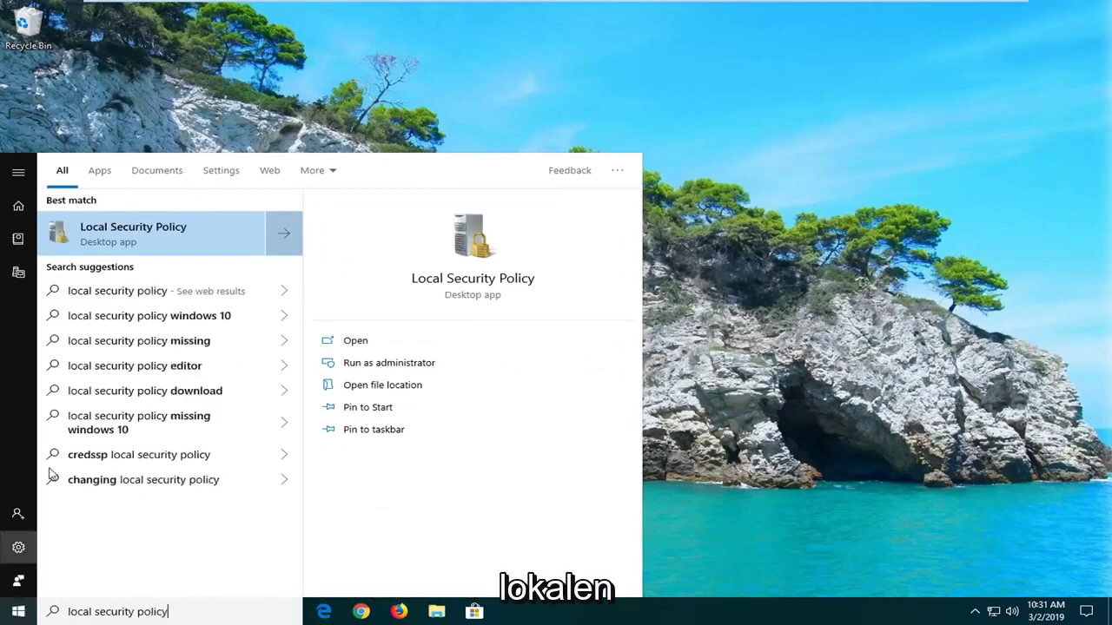
right_click(119, 246)
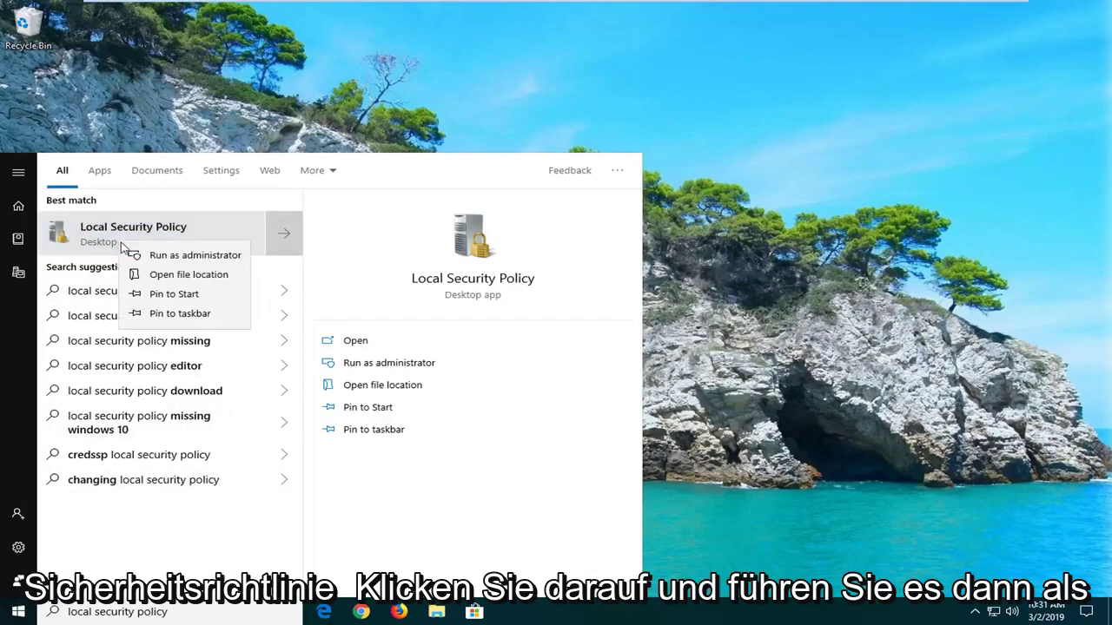
left_click(135, 252)
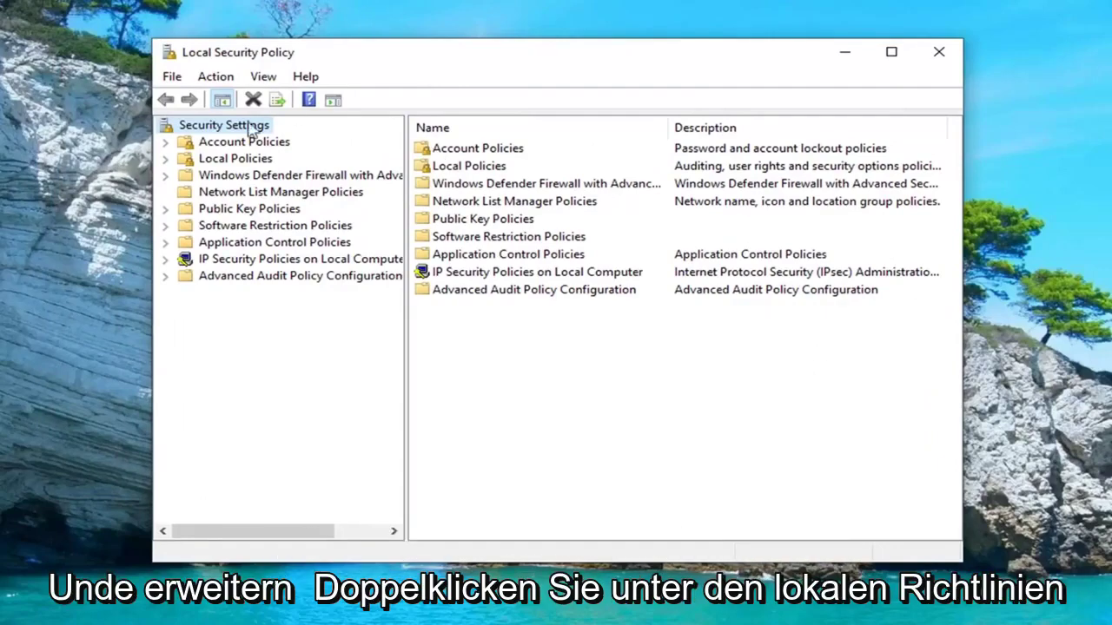
Expand Local Policies and show the User Rights Assignment policy list.
left_click(222, 158)
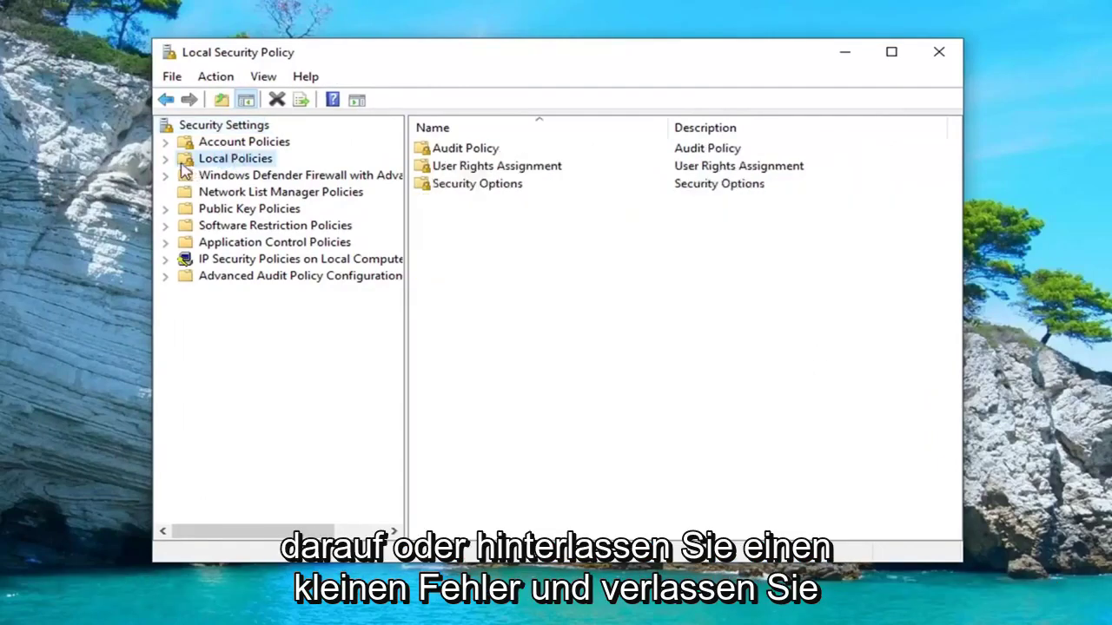
left_click(166, 160)
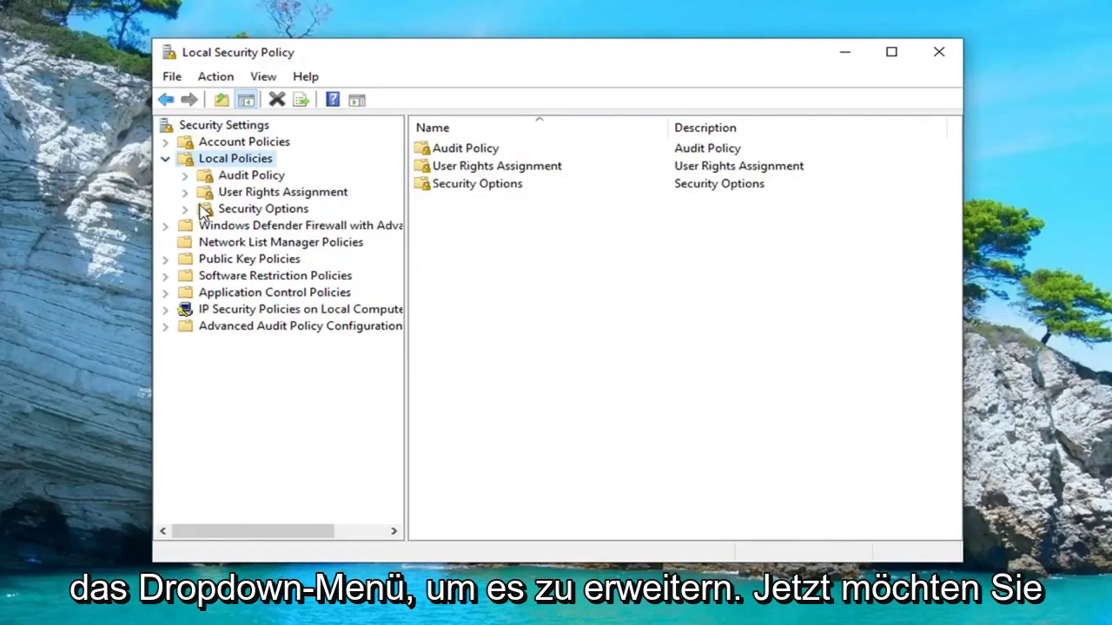
left_click(261, 193)
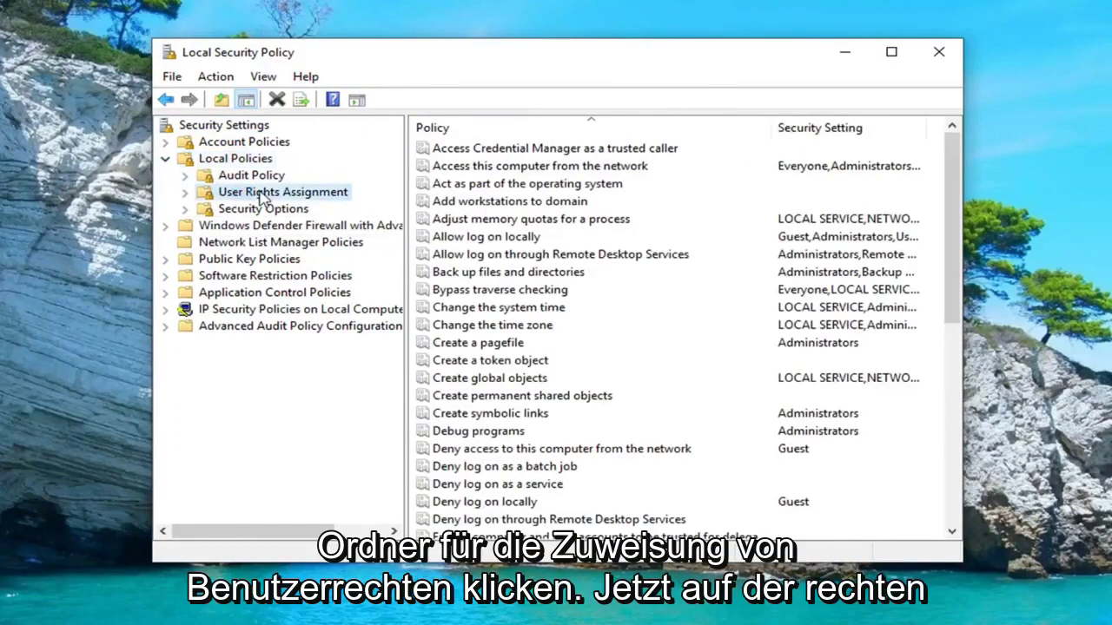
left_click(490, 360)
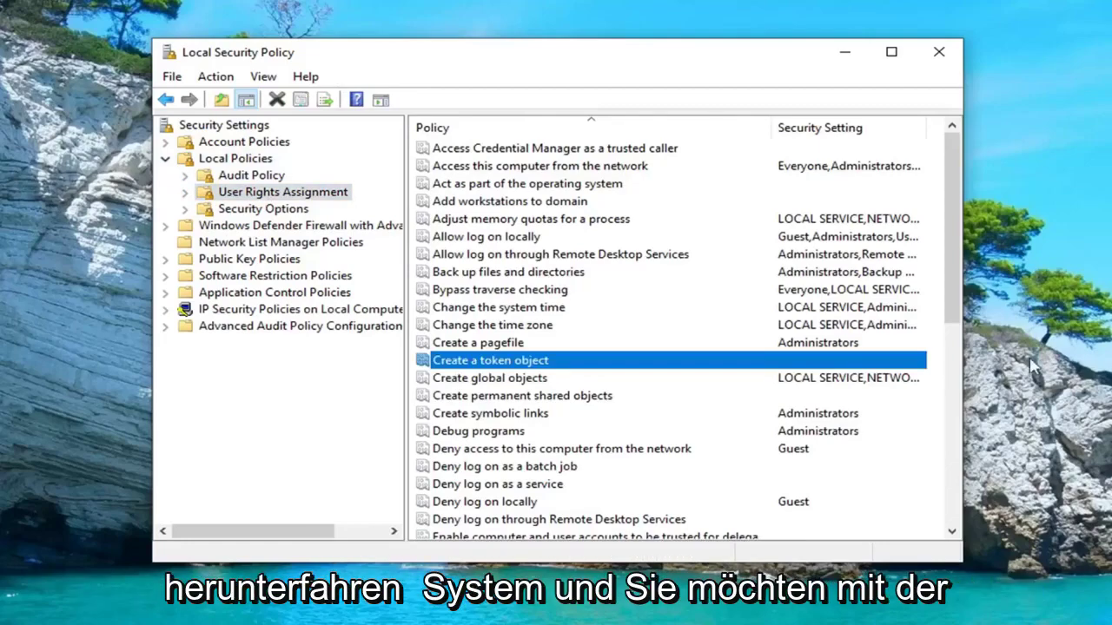
scroll(526, 421, "down", 6)
scroll(525, 447, "down", 1)
scroll(534, 476, "down", 1)
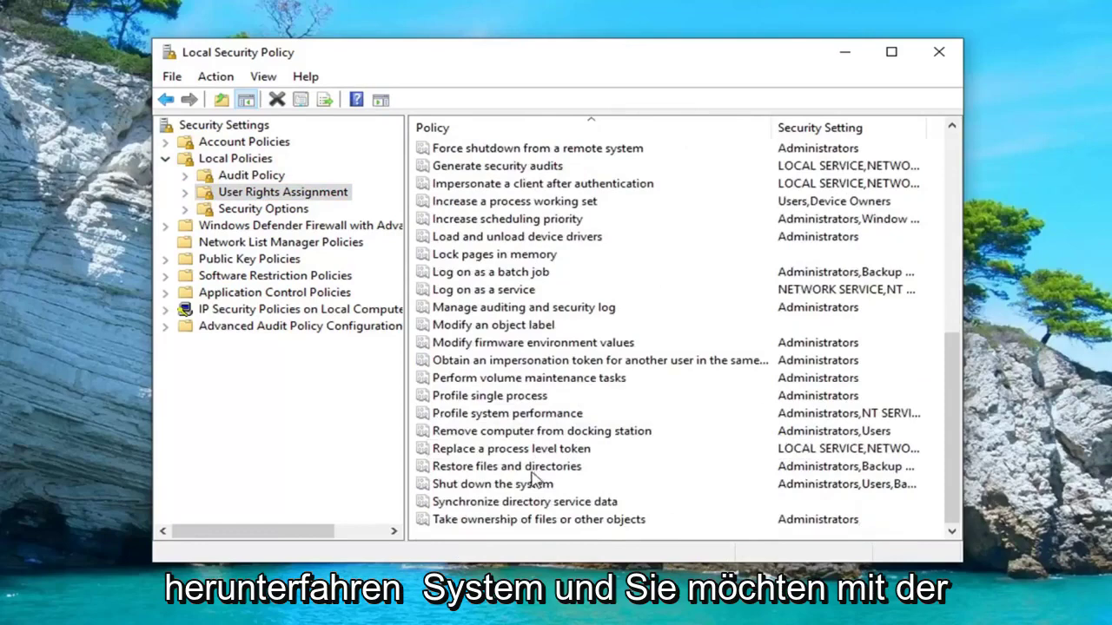
Open the 'Shut down the system' properties and the Add User or Group picker.
left_click(502, 487)
right_click(500, 488)
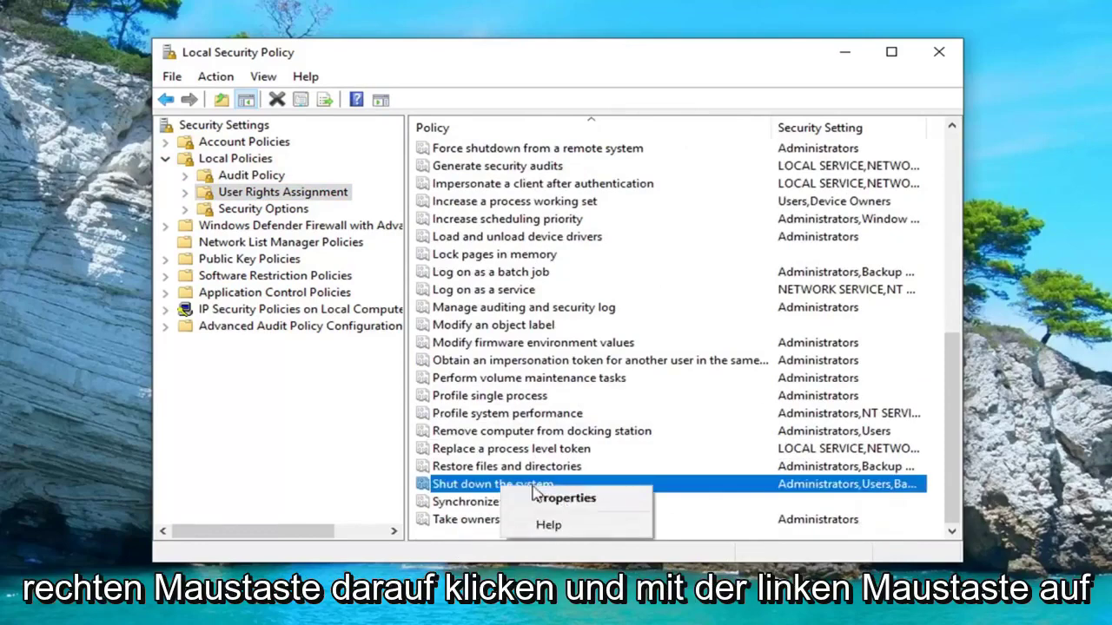
left_click(566, 500)
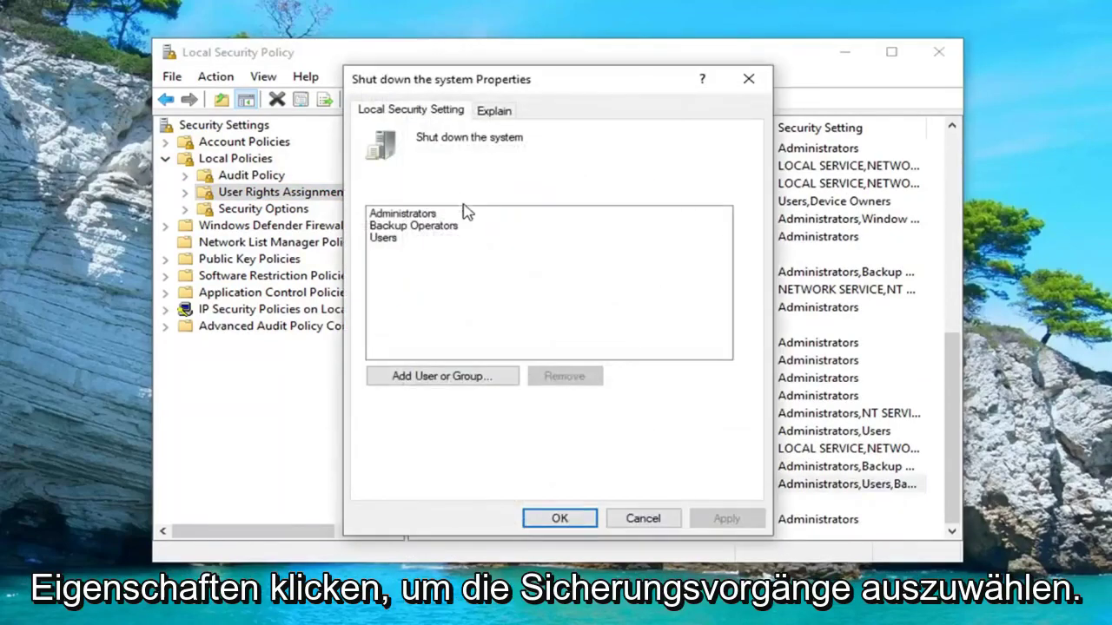
left_click(408, 228)
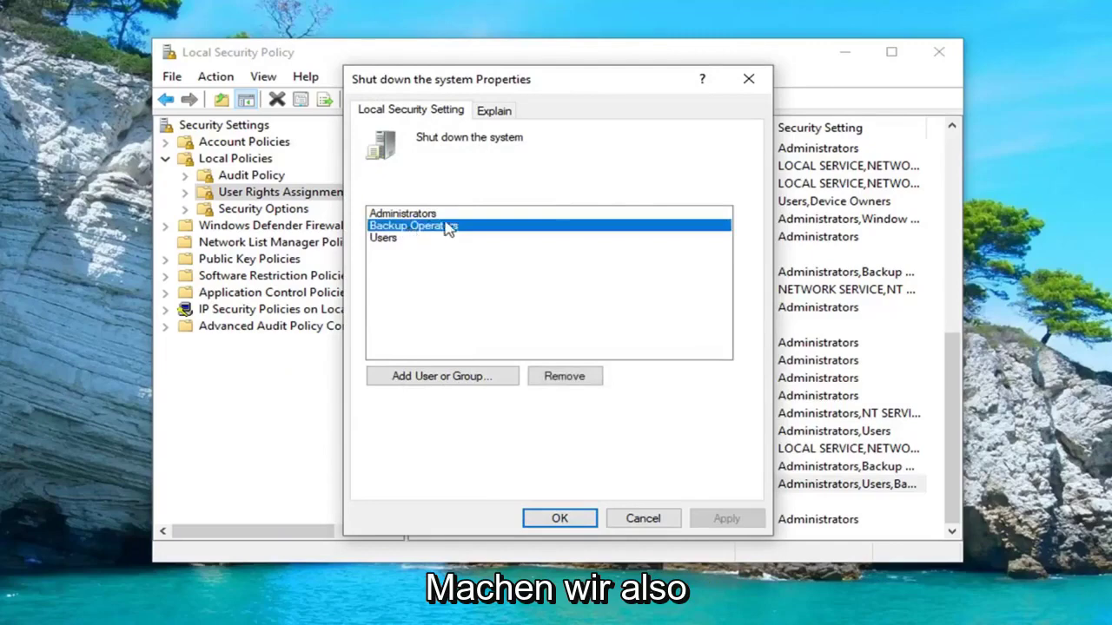
left_click(452, 383)
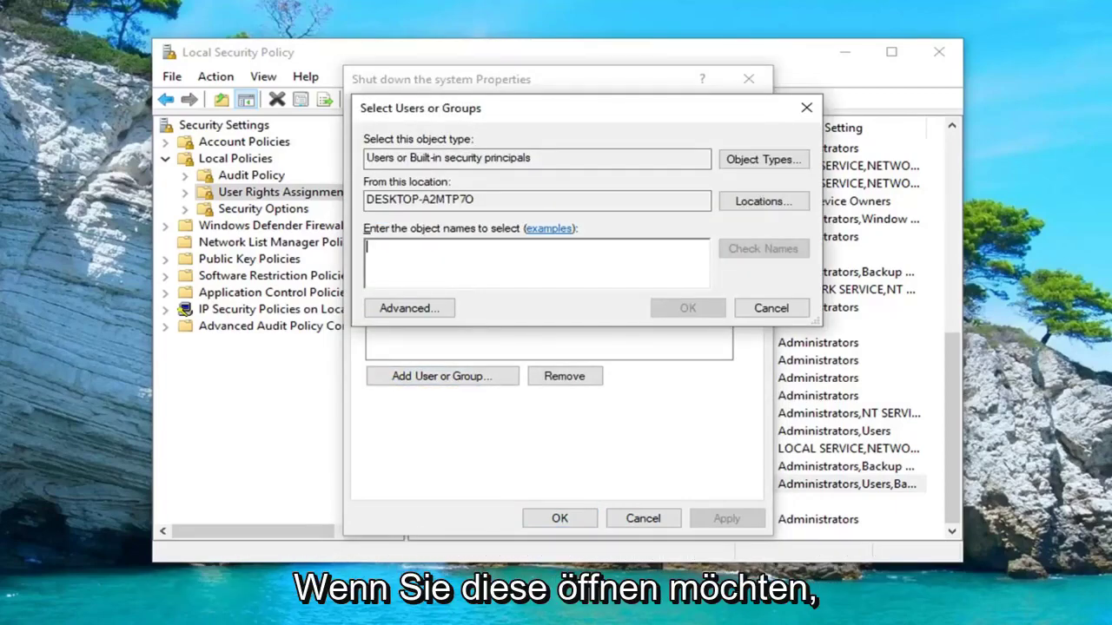
Open Control Panel from a 'control panel' search and scroll its items to User Accounts.
key("super")
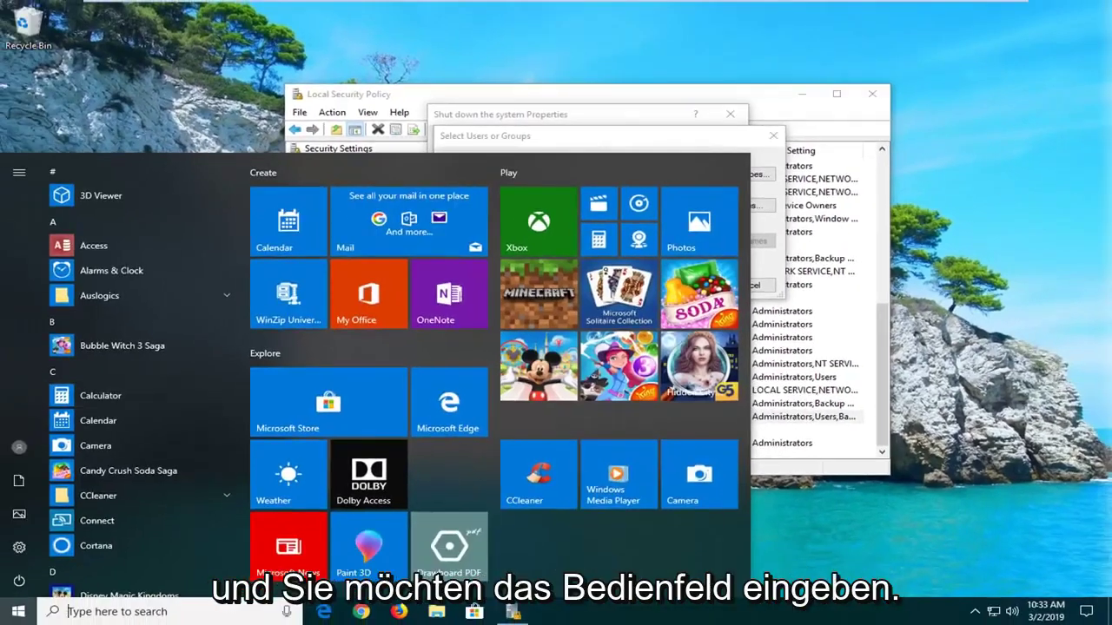
left_click(46, 613)
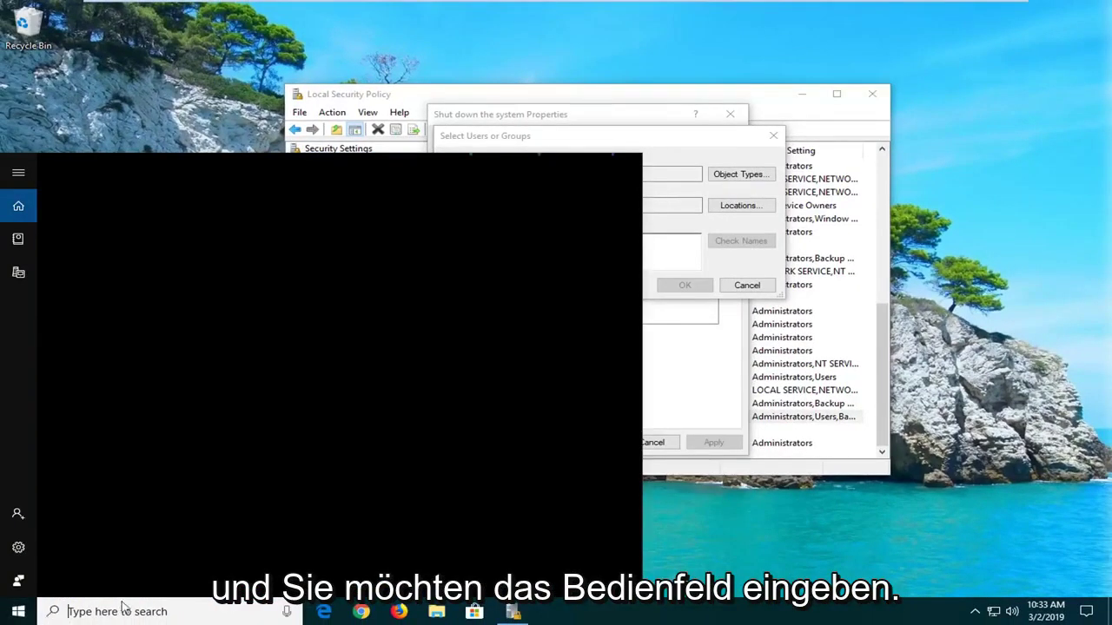
type("control panel")
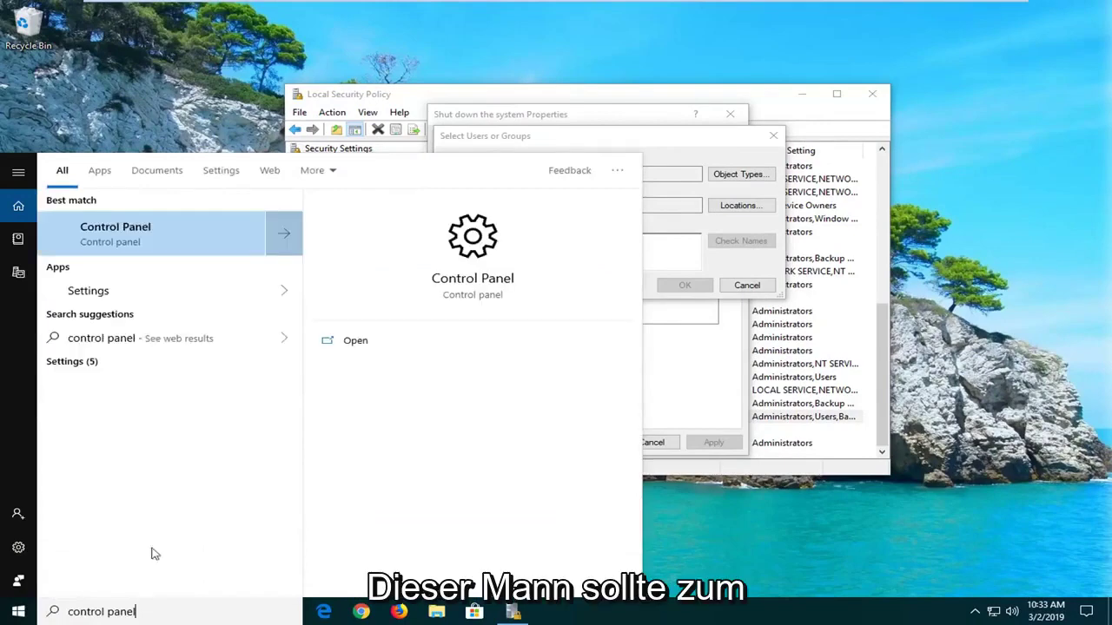
left_click(126, 235)
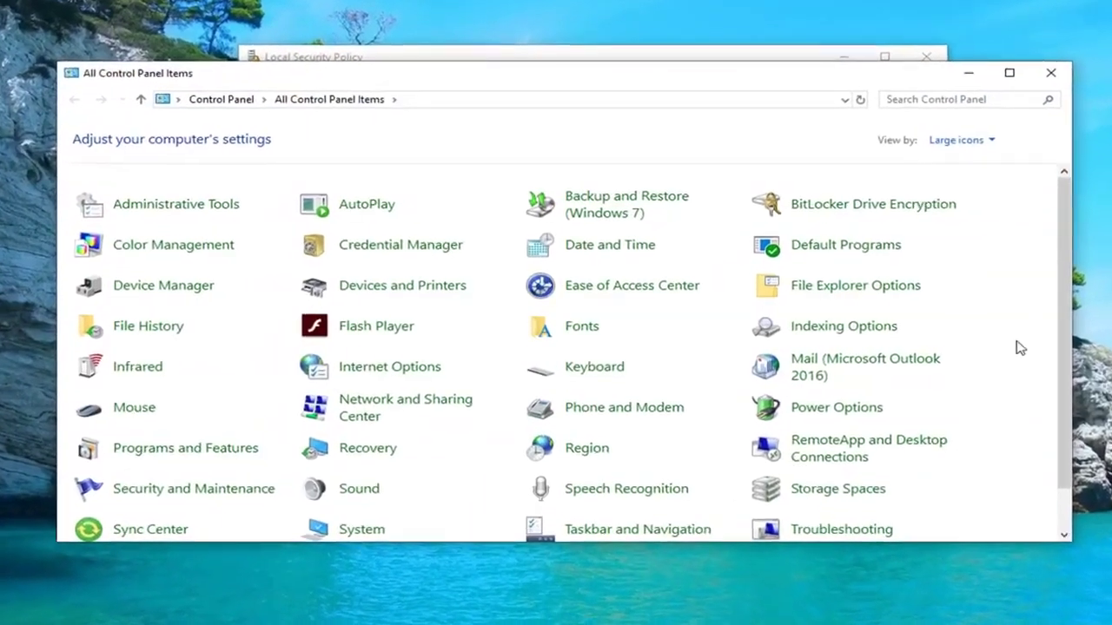
scroll(768, 411, "down", 1)
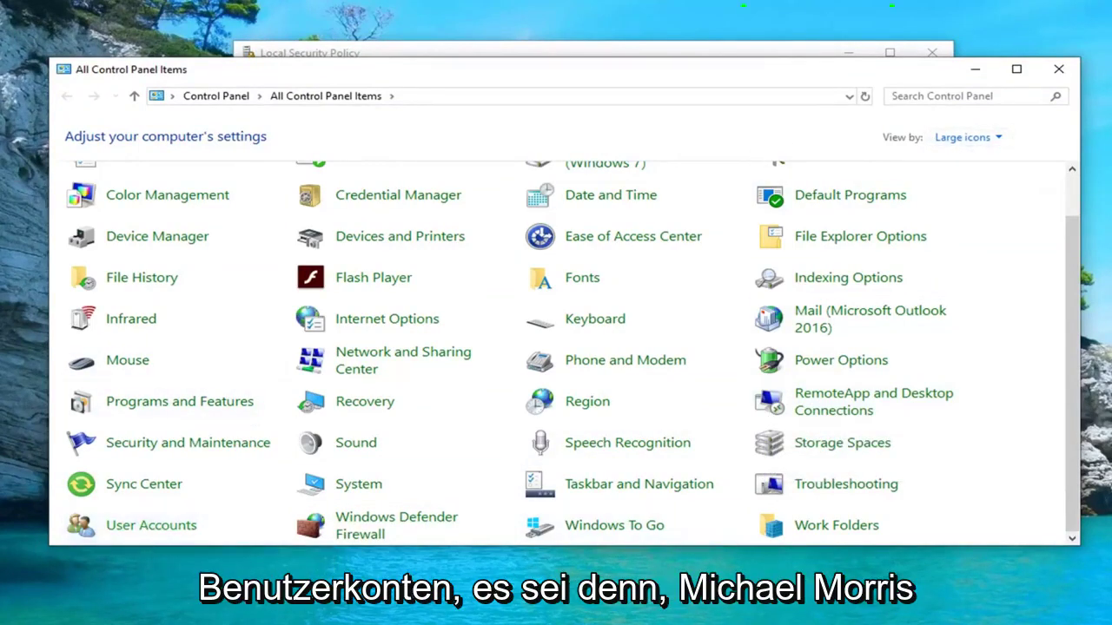
Open User Accounts' advanced user profile properties to read the local profile name.
left_click(151, 524)
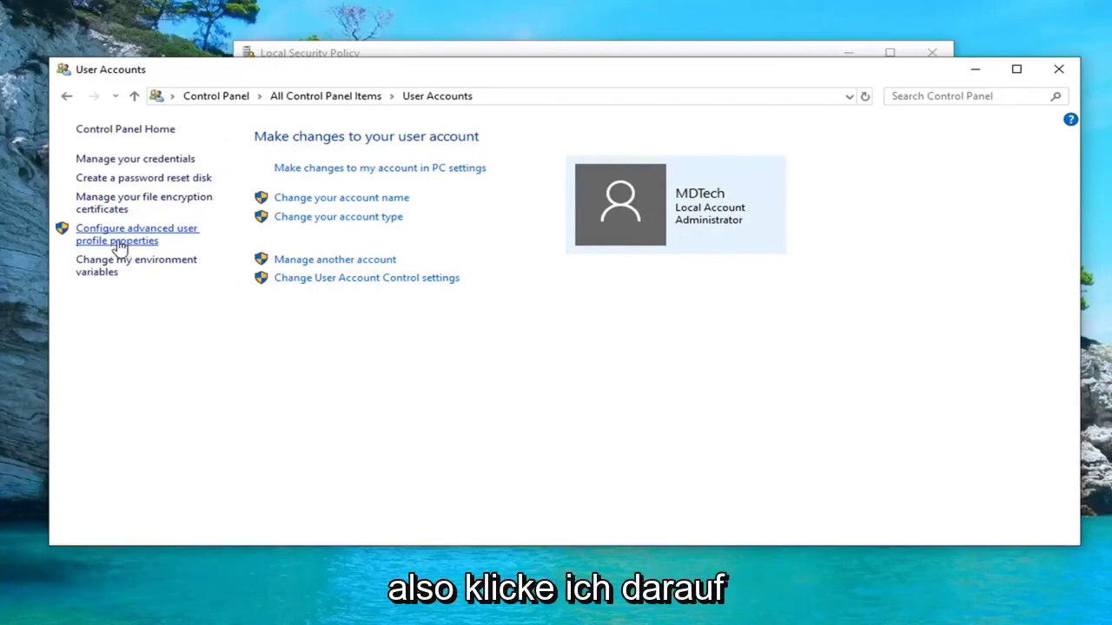
left_click(117, 242)
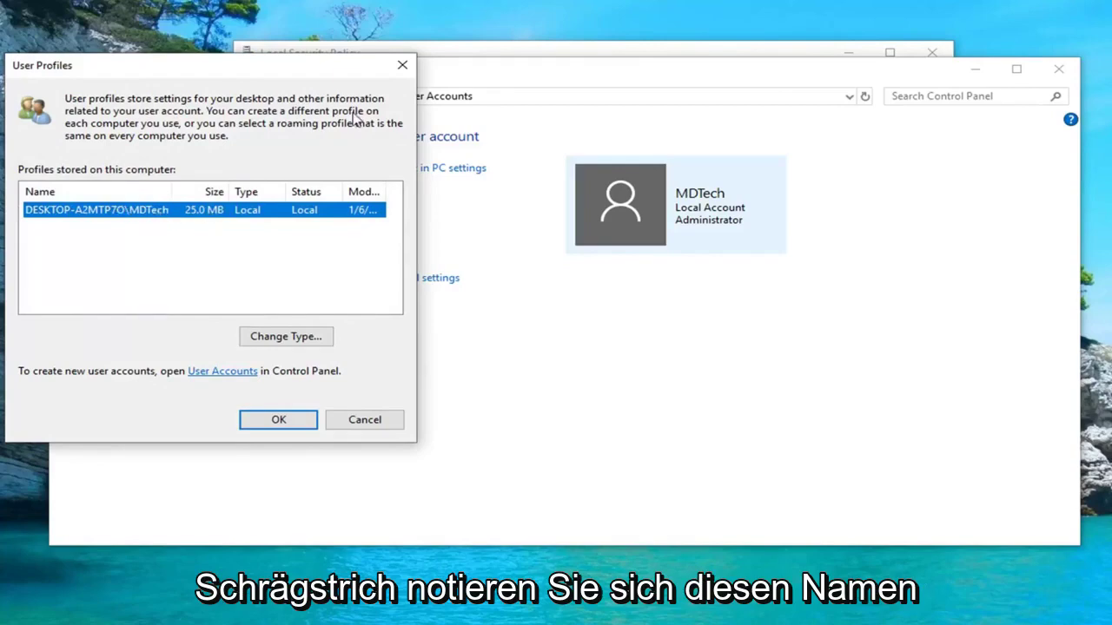
Enter the local account name, verify it, and apply it to 'Shut down the system'.
left_click(402, 66)
left_click(1069, 70)
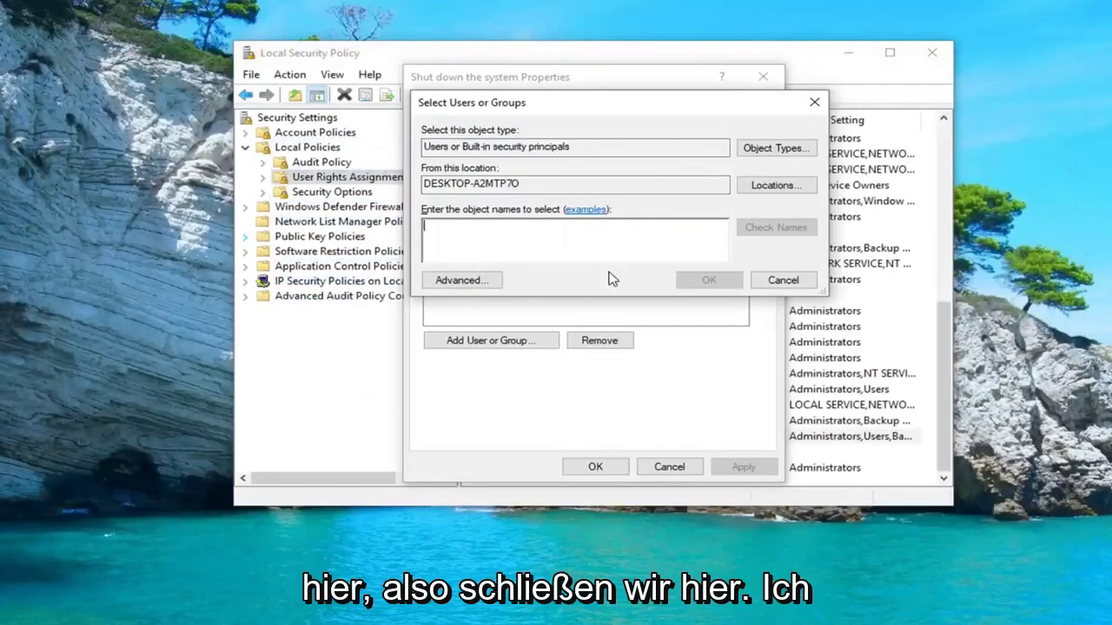
type("MDT")
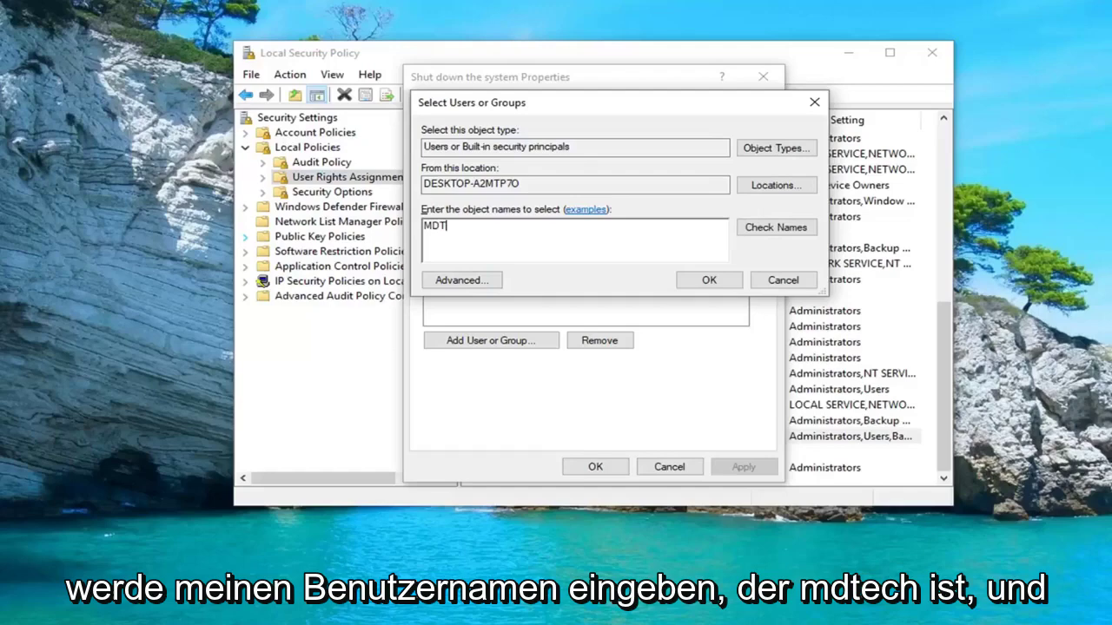
type("ech")
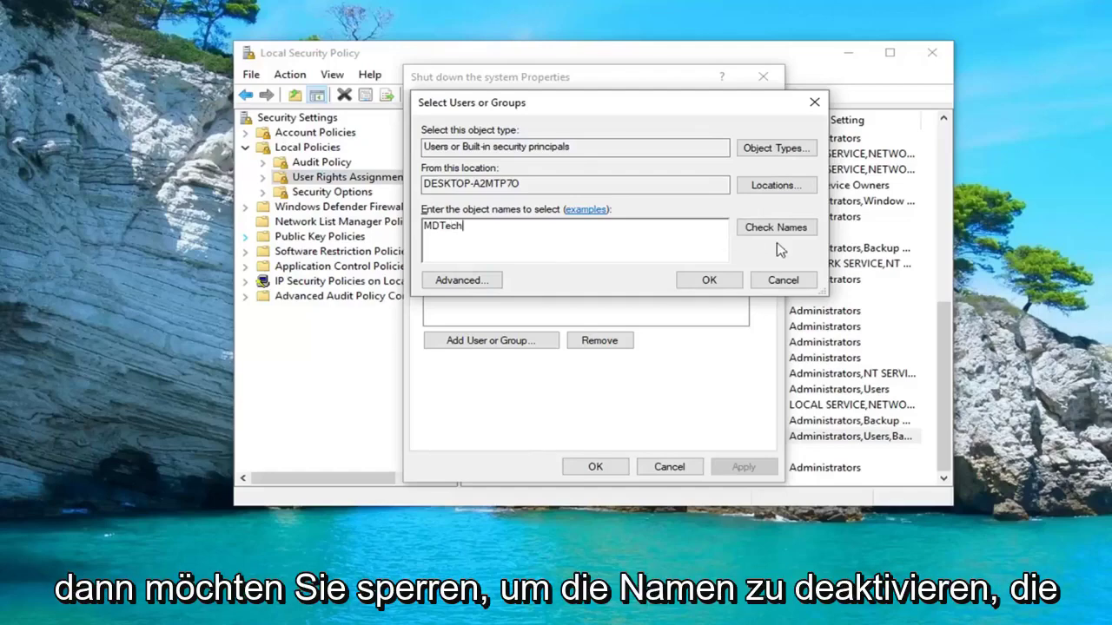
left_click(776, 223)
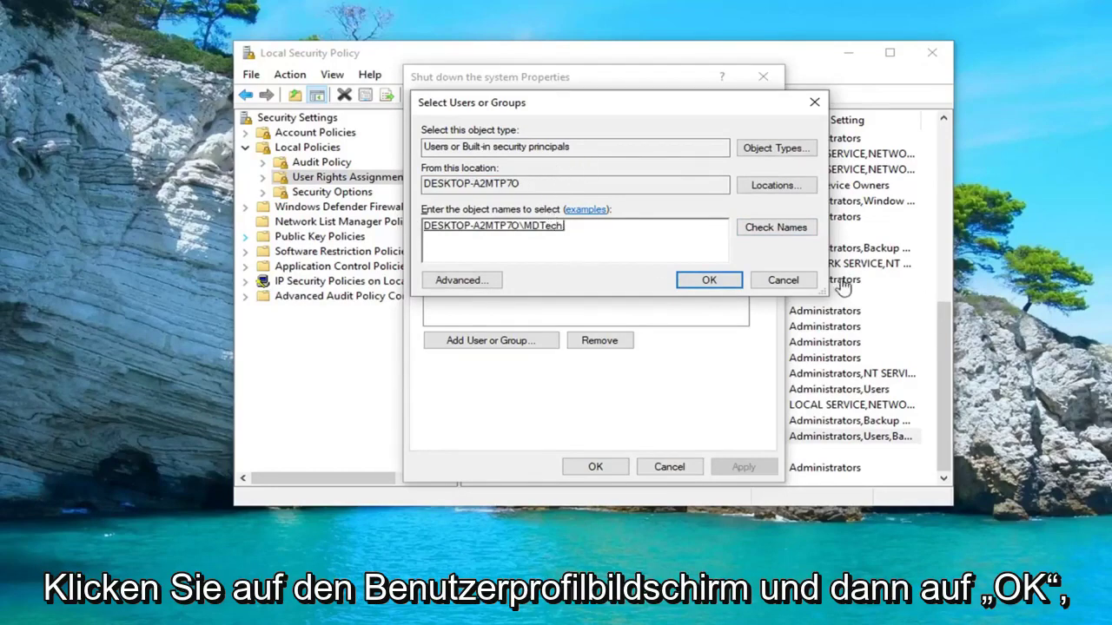
left_click(694, 281)
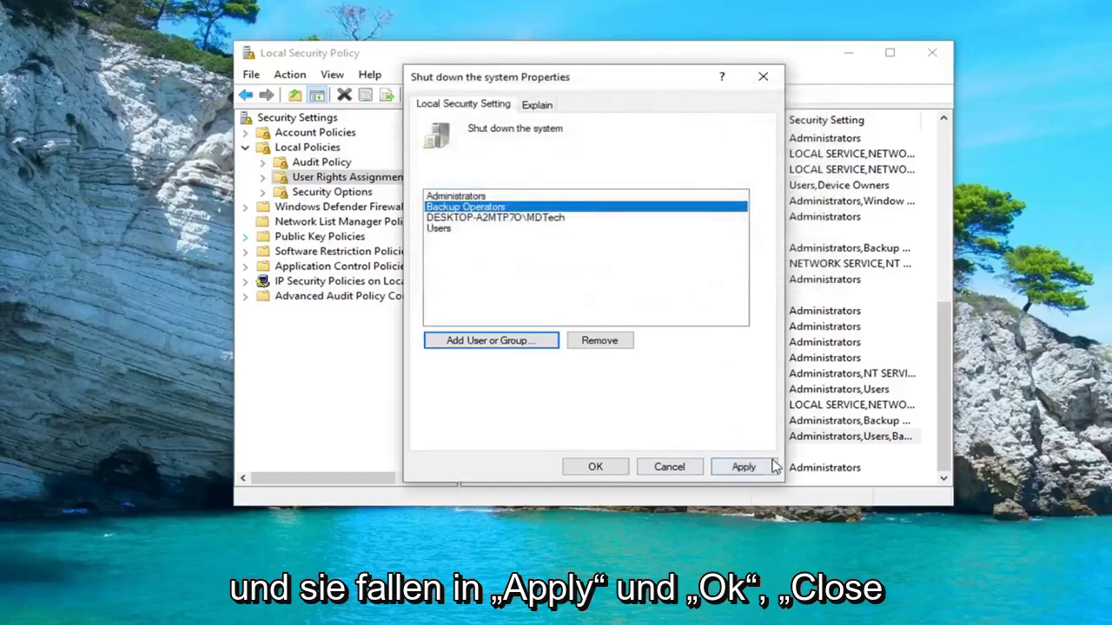
left_click(771, 466)
left_click(592, 467)
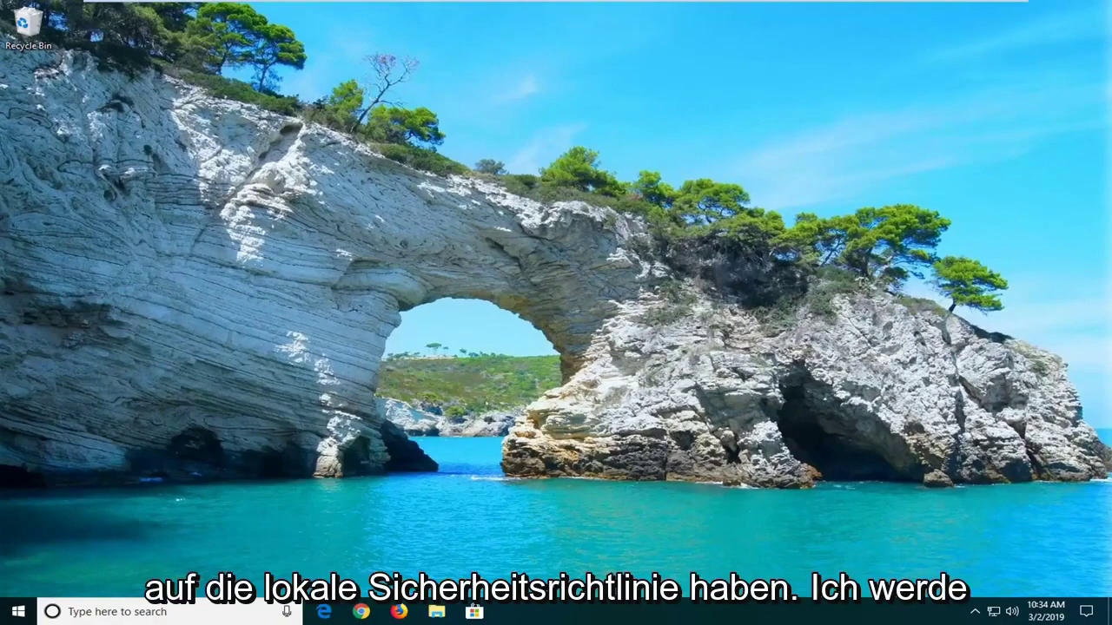
Launch Registry Editor as administrator from a 'regedit' search and accept the UAC prompt.
left_click(7, 615)
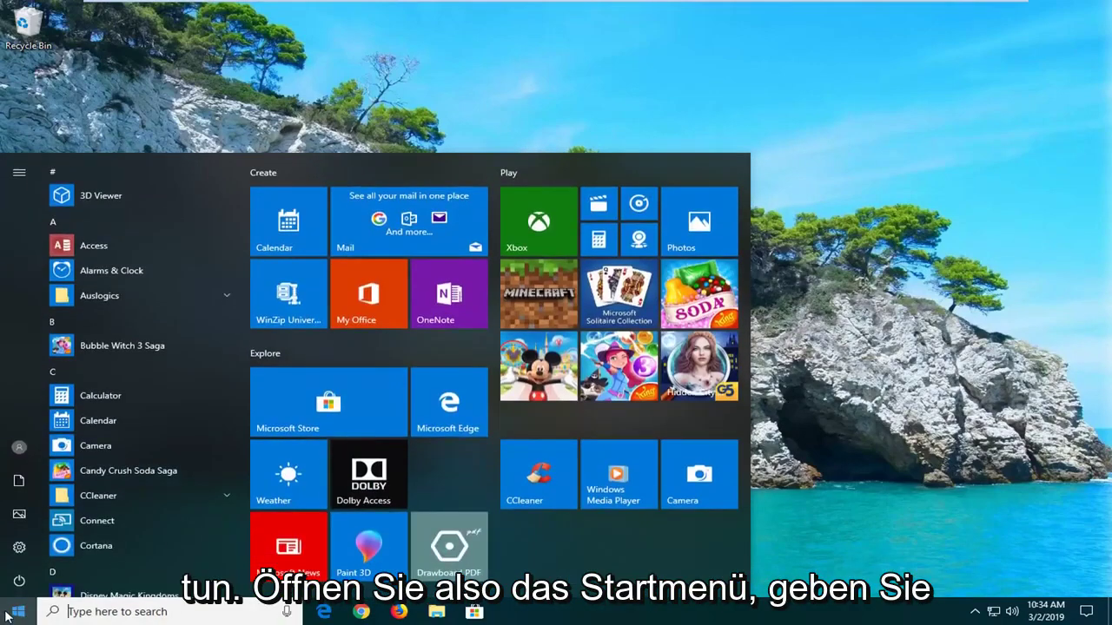
type("regfedi")
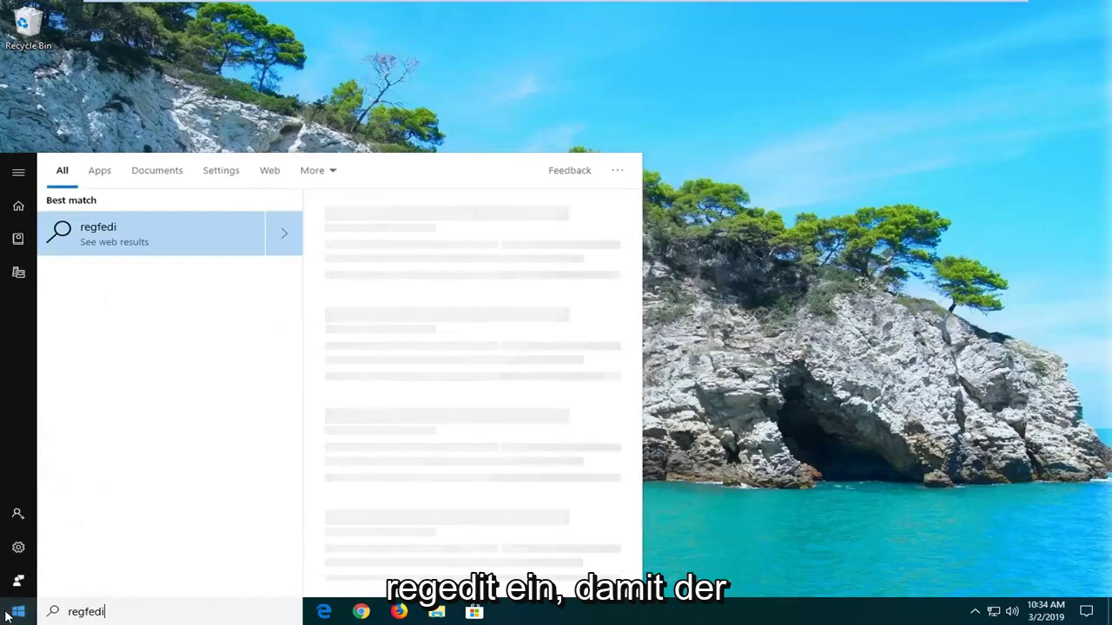
key("BackSpace")
key("BackSpace")
key("BackSpace")
key("BackSpace")
type("edit")
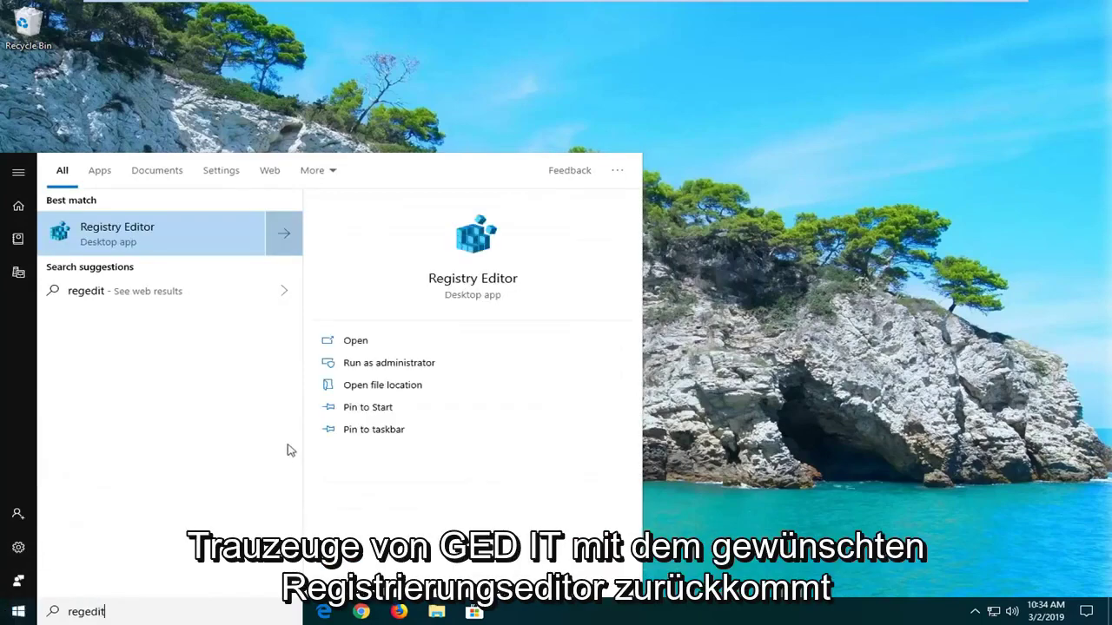
right_click(133, 236)
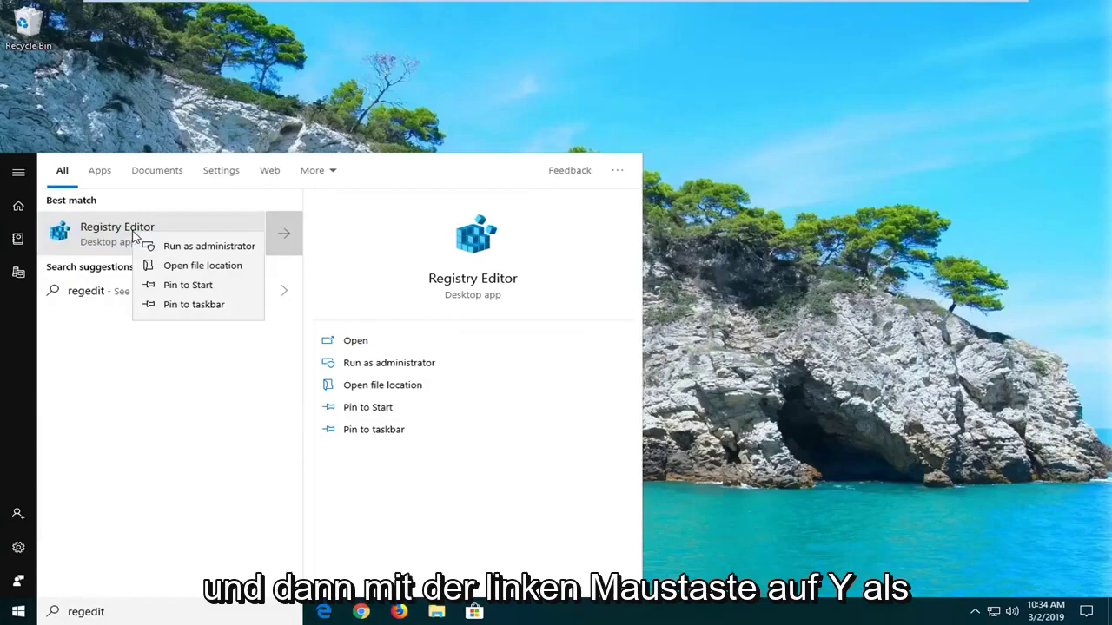
left_click(185, 252)
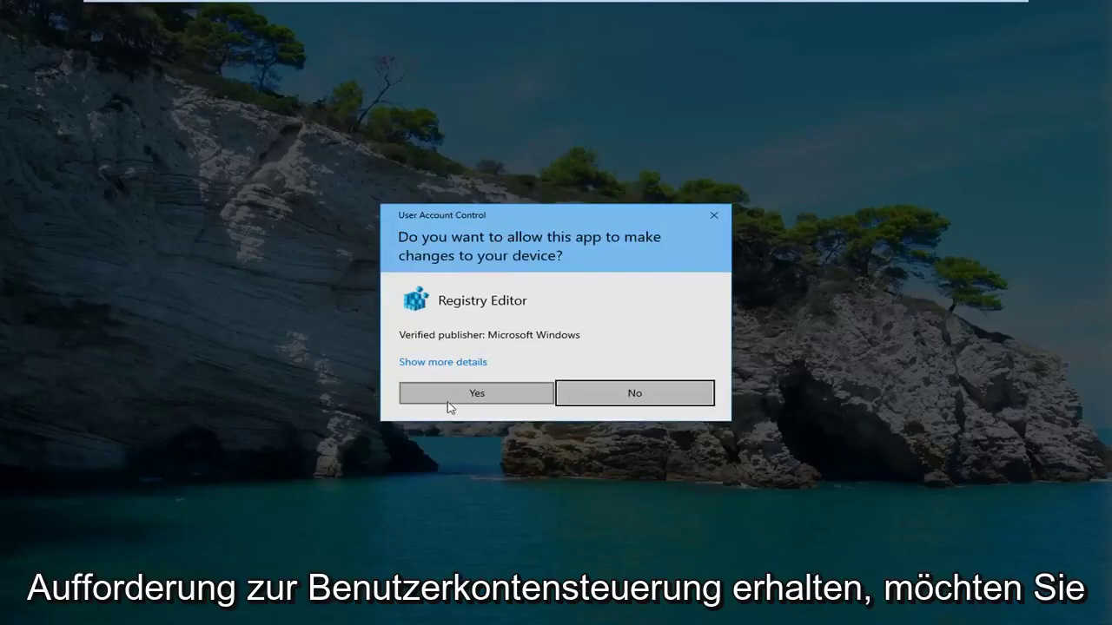
left_click(446, 402)
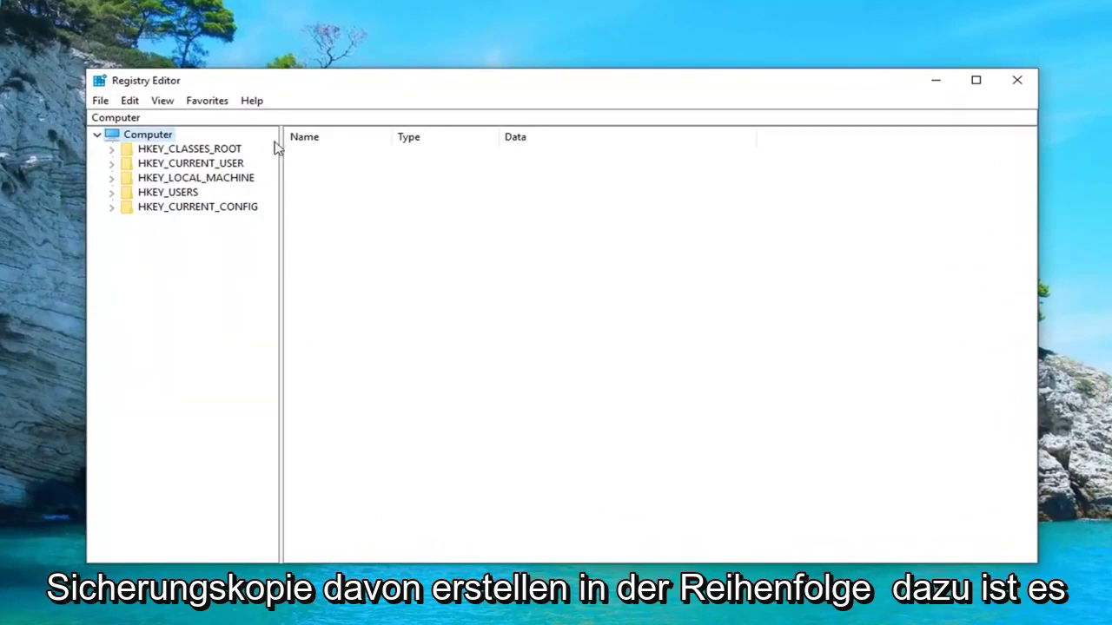
Open File > Export and cancel the Export Registry File dialog.
left_click(101, 101)
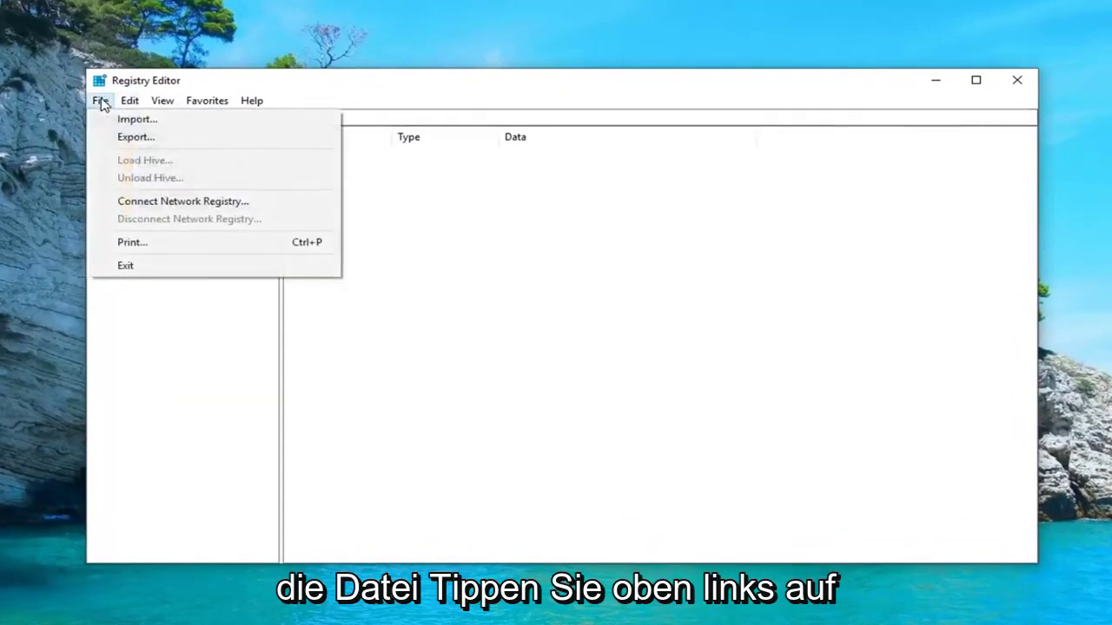
left_click(135, 136)
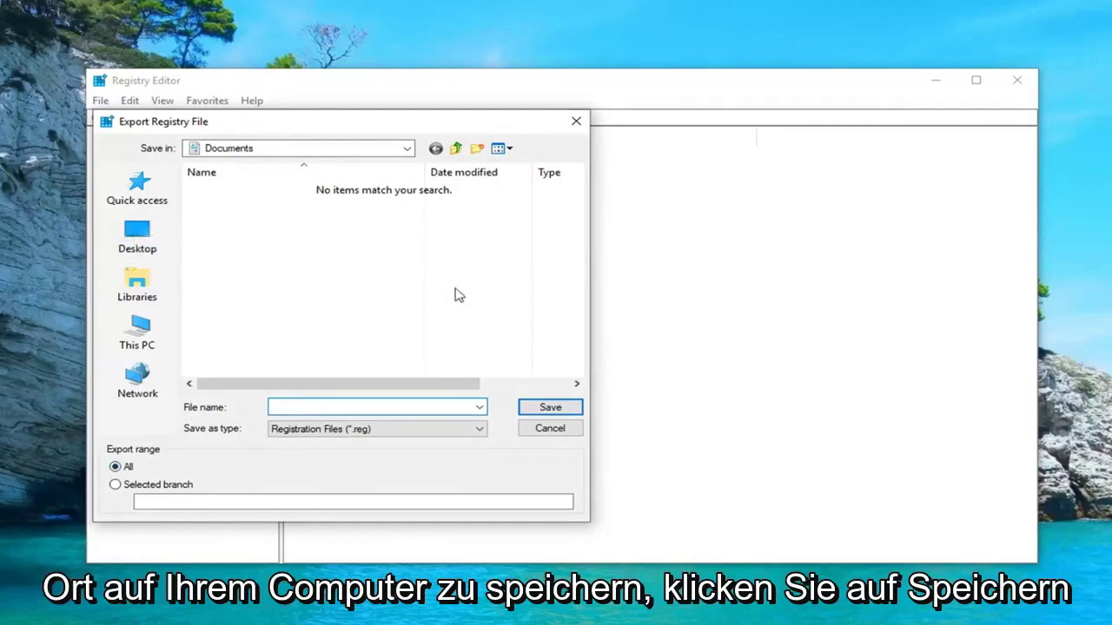
left_click(549, 429)
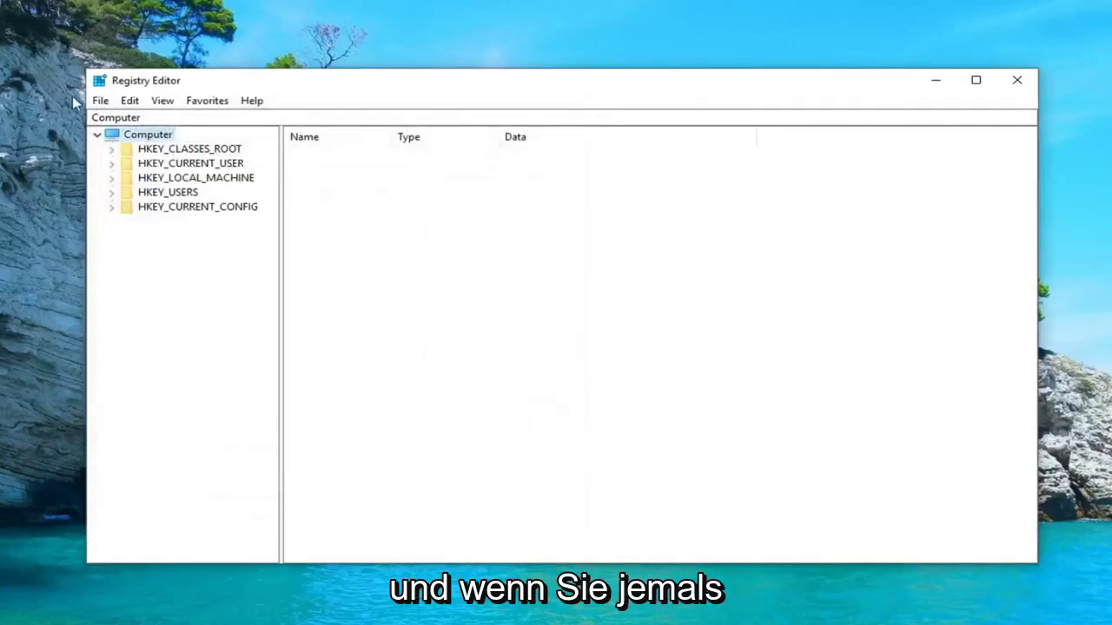
Open File > Import and cancel the Import Registry File dialog.
left_click(103, 102)
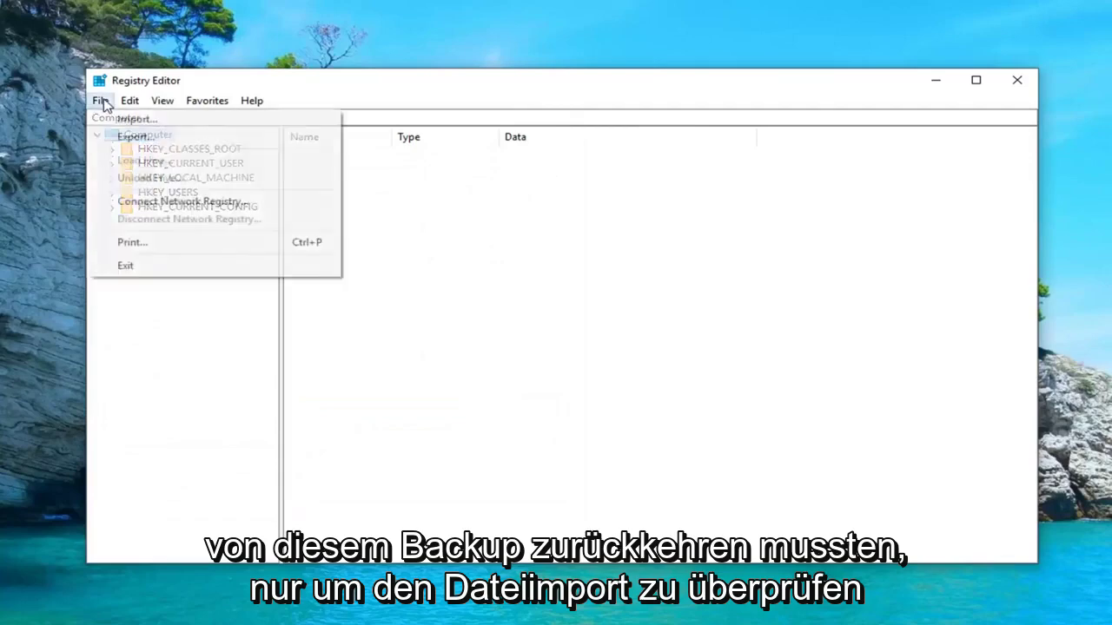
left_click(126, 117)
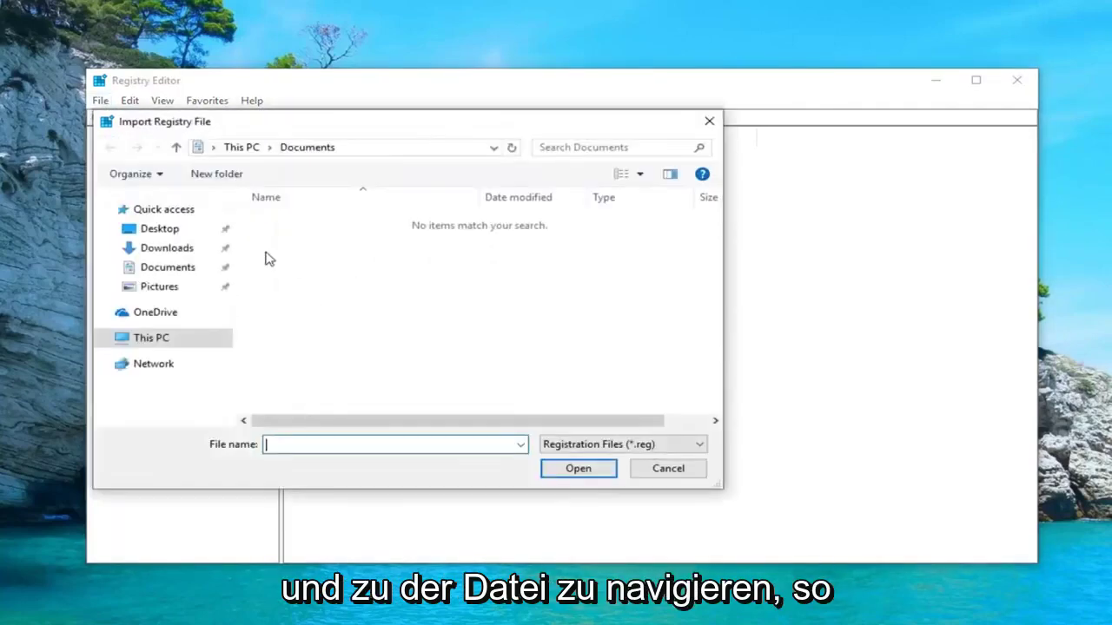
left_click(665, 469)
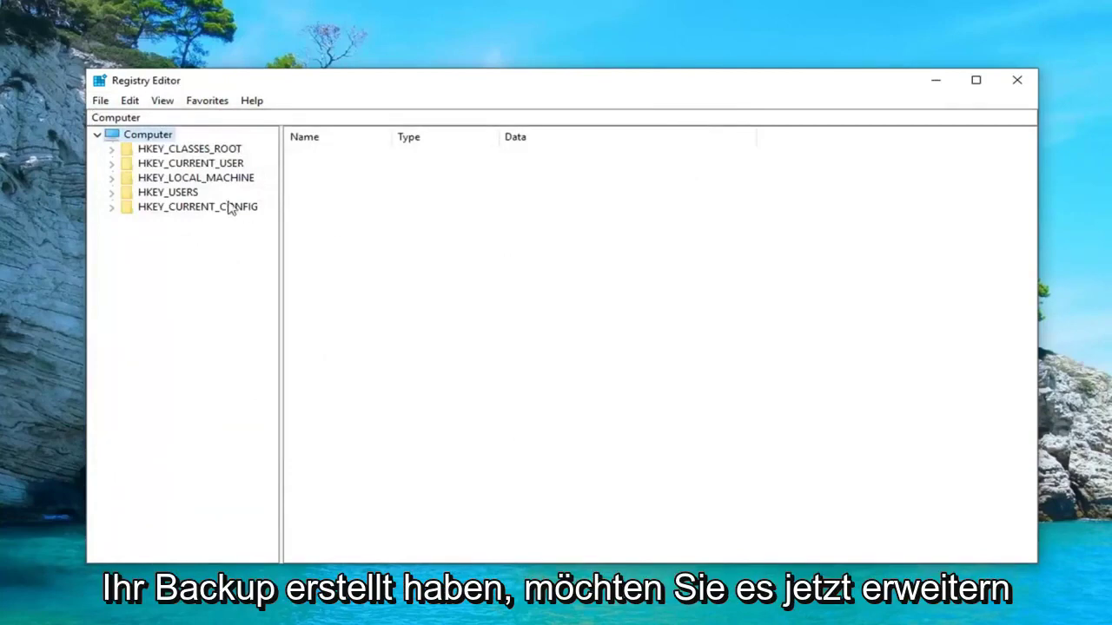
Expand HKEY_CURRENT_USER > SOFTWARE > Microsoft and widen the key tree pane.
left_click(208, 165)
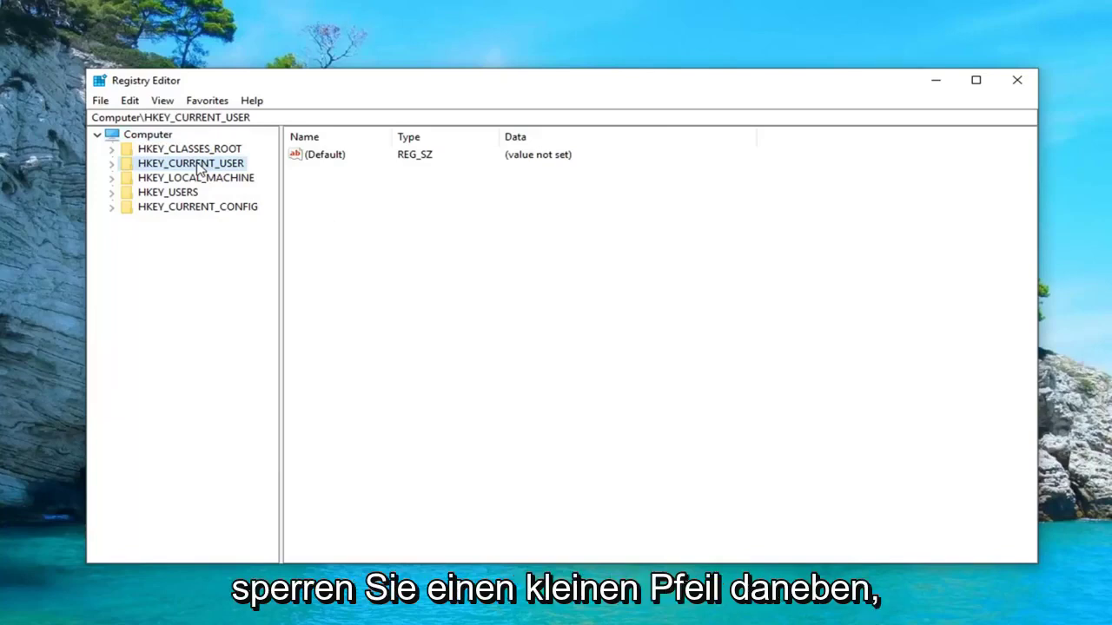
left_click(111, 165)
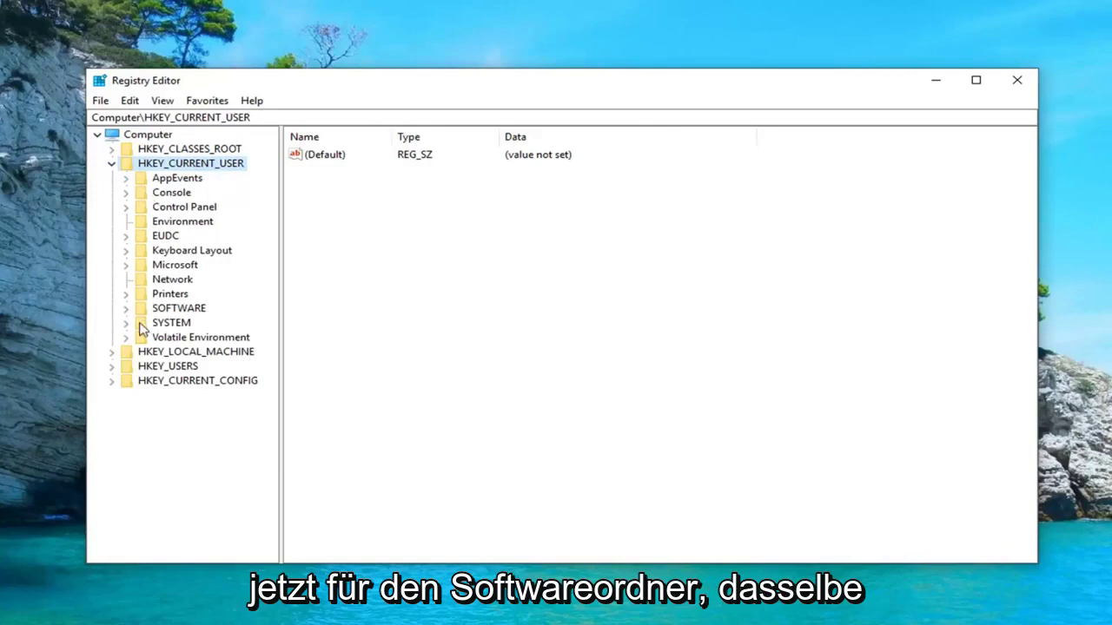
left_click(165, 309)
left_click(125, 310)
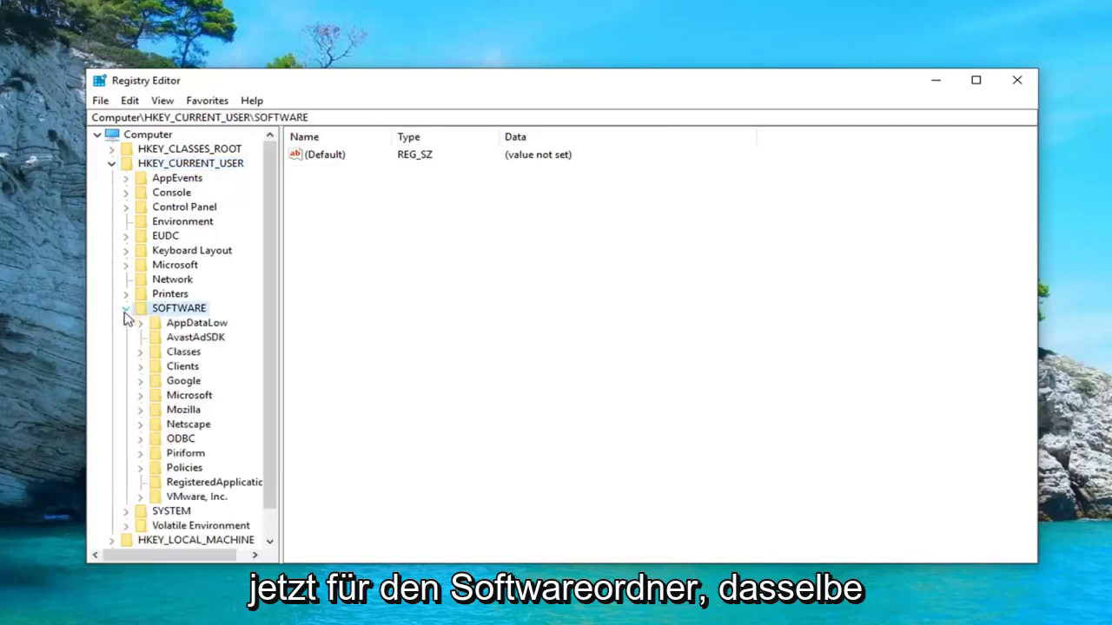
scroll(167, 316, "down", 1)
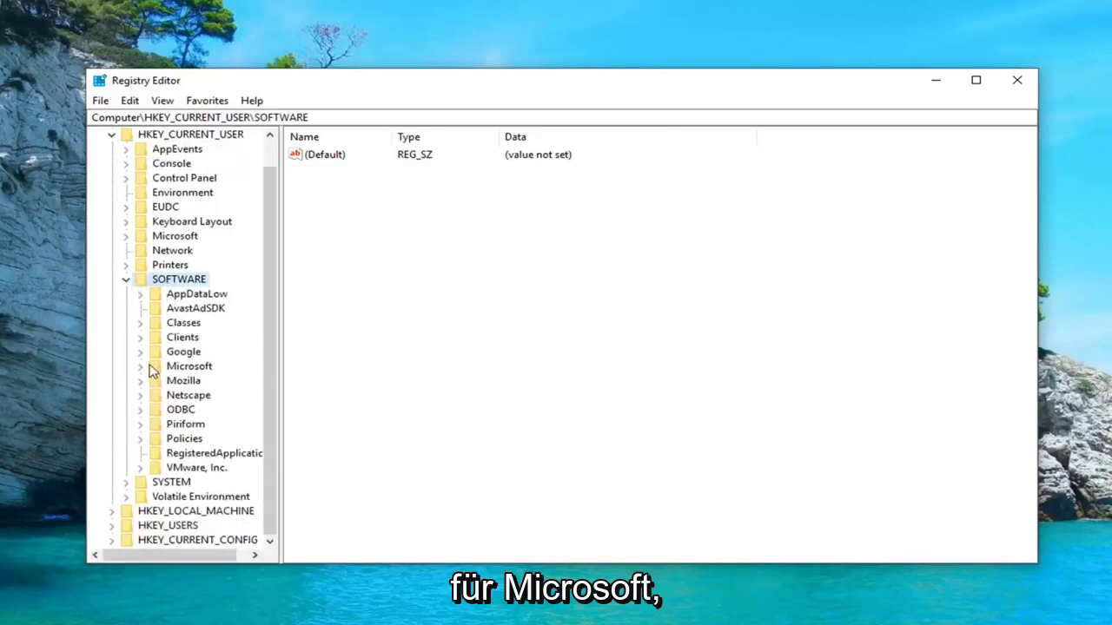
left_click(148, 368)
left_click_drag(281, 339, 386, 333)
Expand the Windows key and its CurrentVersion subkey under Microsoft.
scroll(214, 440, "down", 1)
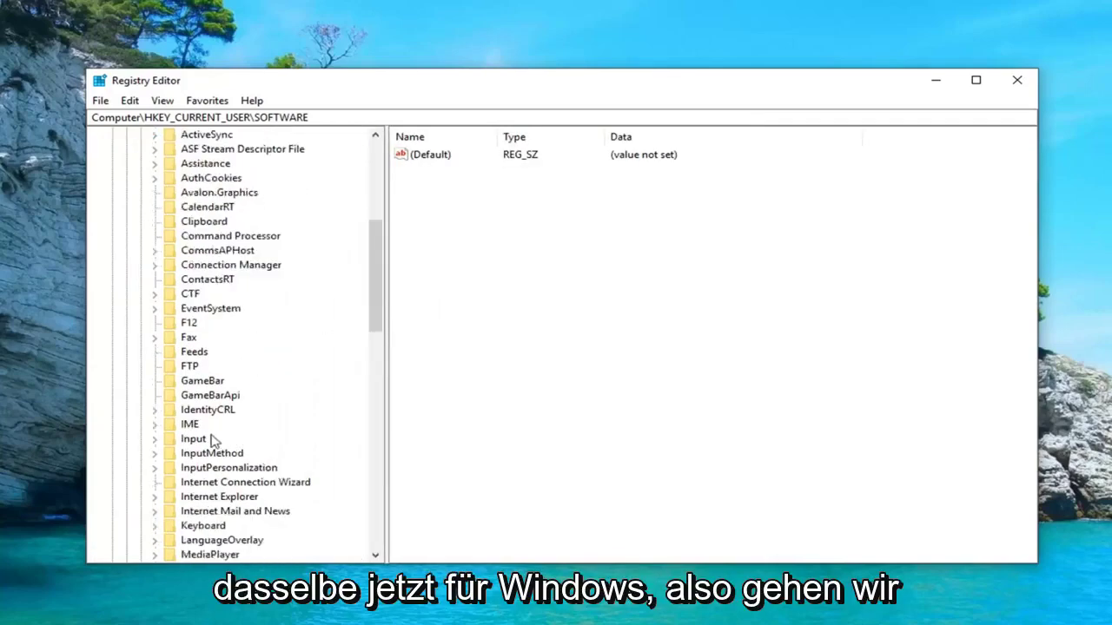
scroll(218, 412, "down", 6)
scroll(191, 411, "down", 6)
scroll(191, 412, "down", 6)
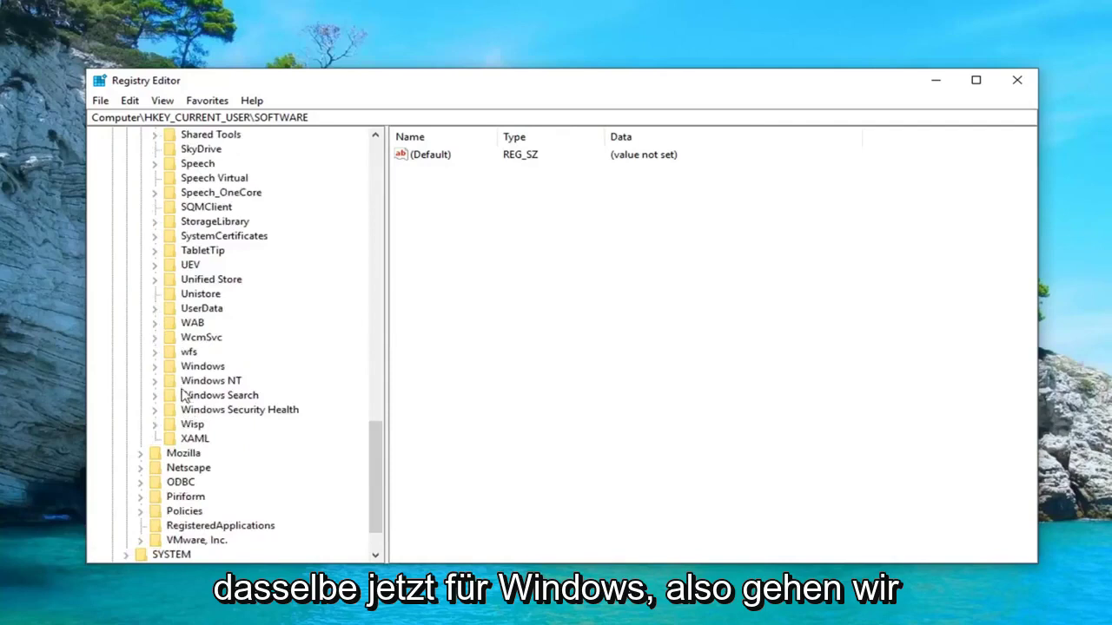
left_click(187, 366)
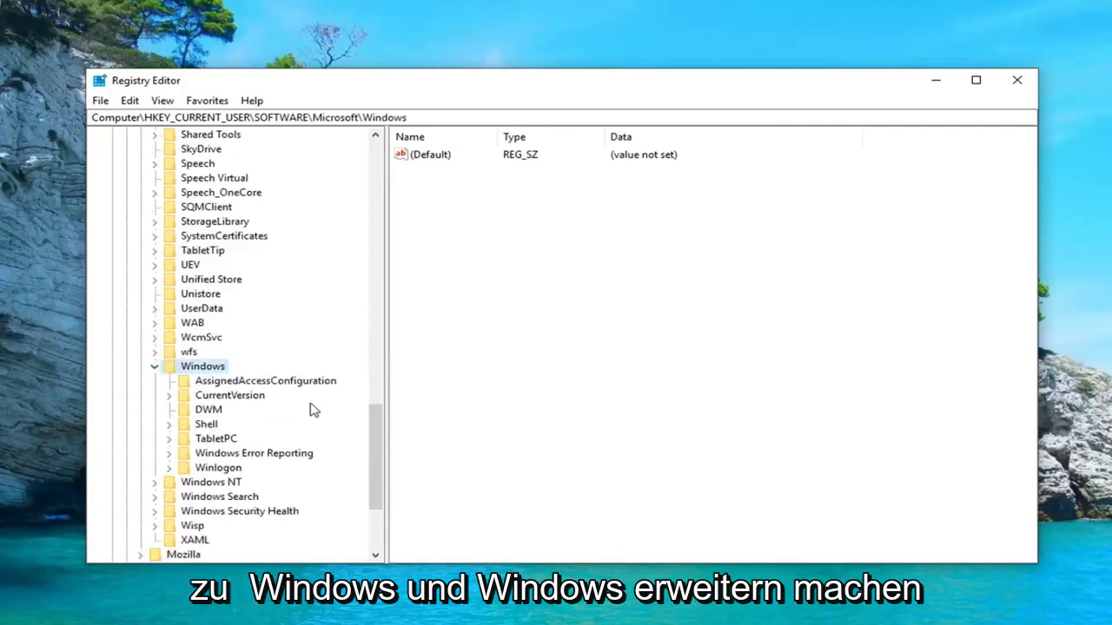
left_click(231, 396)
left_click(165, 395)
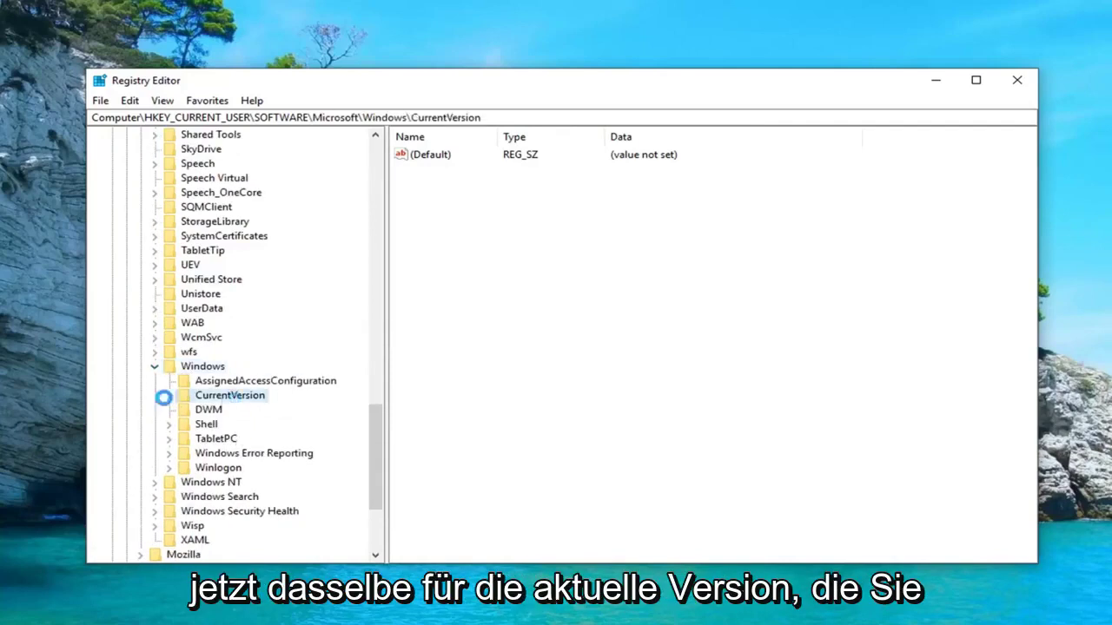
Expand Policies and select the Explorer key showing NoClose and NoLoggOff.
scroll(219, 351, "down", 4)
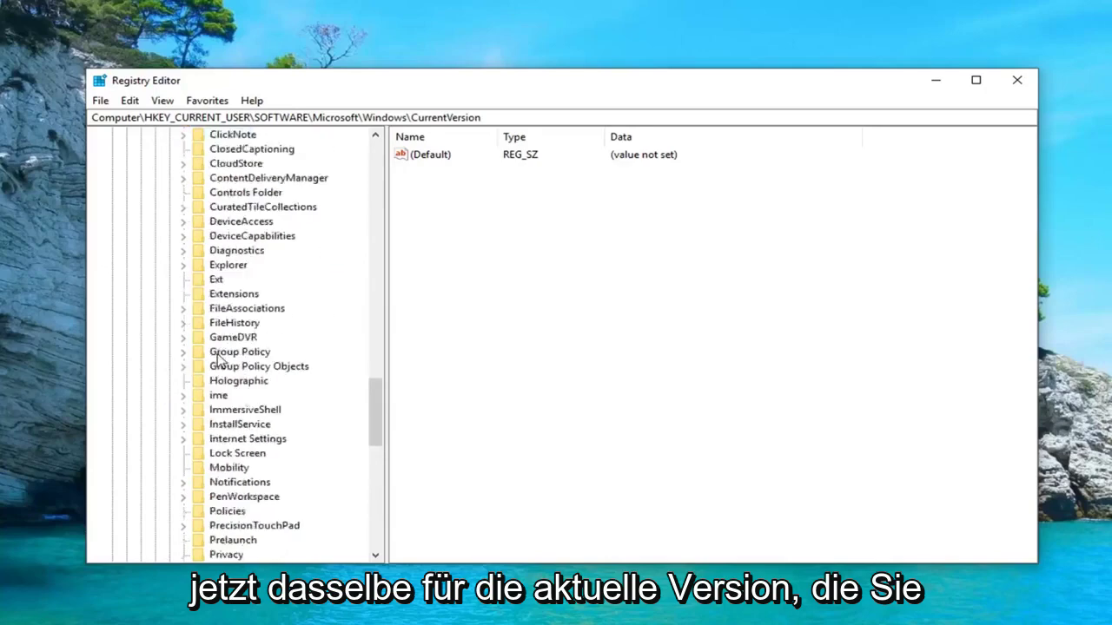
scroll(219, 352, "down", 5)
left_click(225, 295)
scroll(219, 344, "down", 2)
scroll(278, 365, "down", 5)
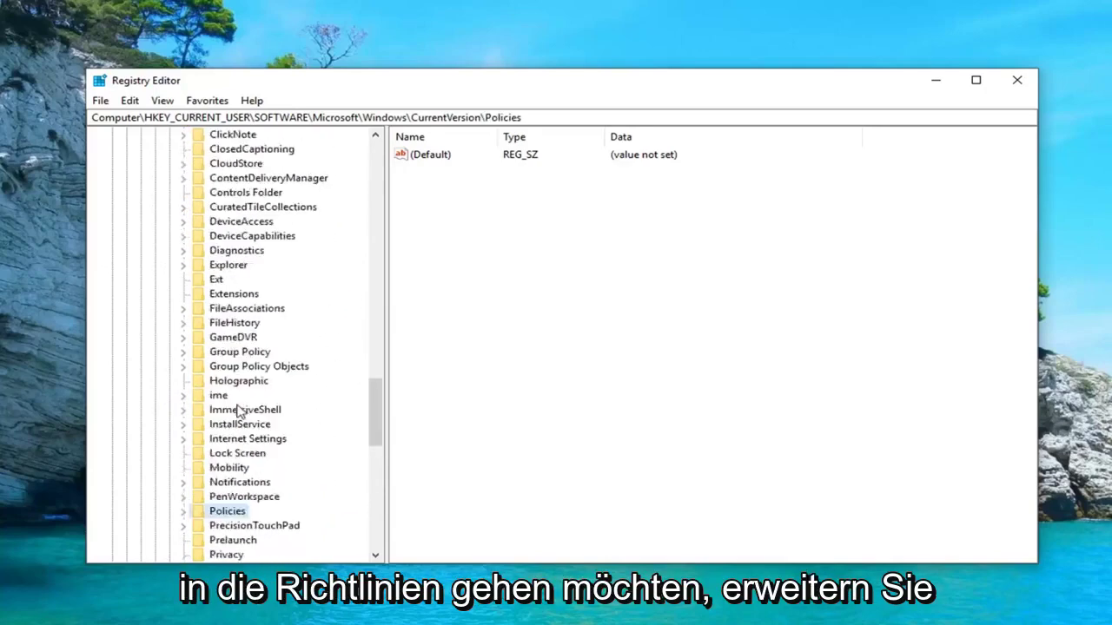
scroll(234, 452, "down", 2)
left_click(183, 423)
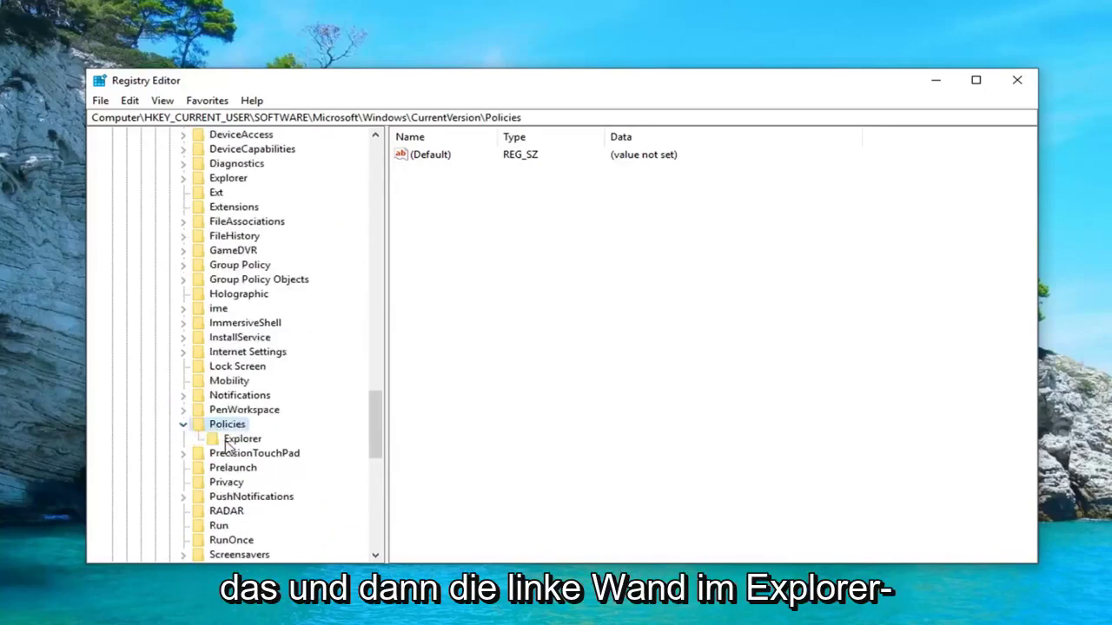
left_click(234, 439)
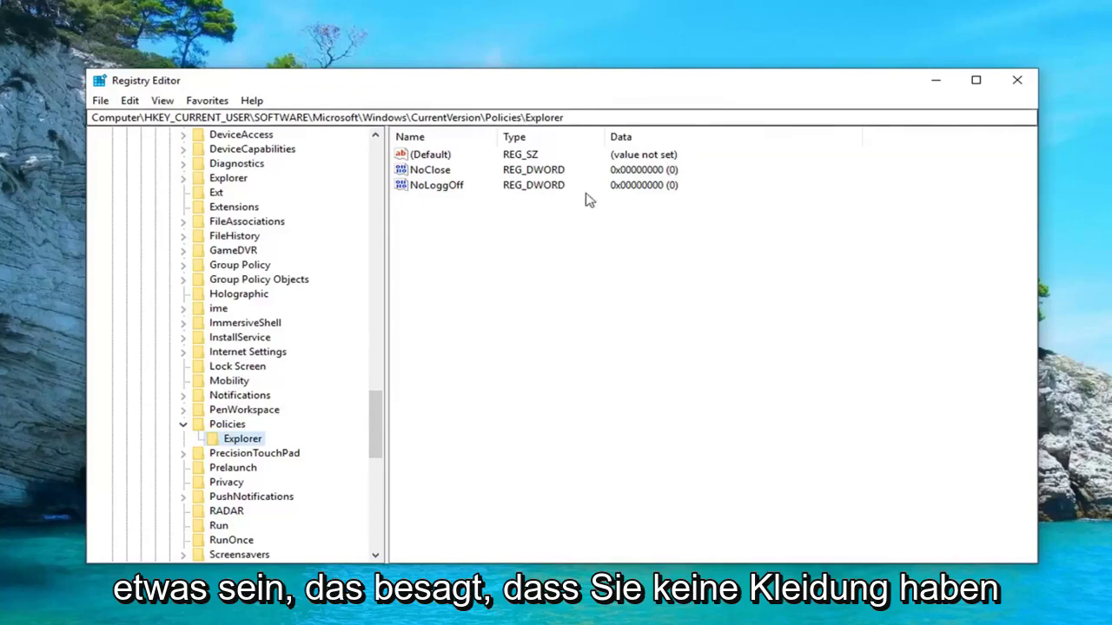
Edit the NoClose registry value and set its value data to 0.
left_click(430, 170)
double_click(431, 170)
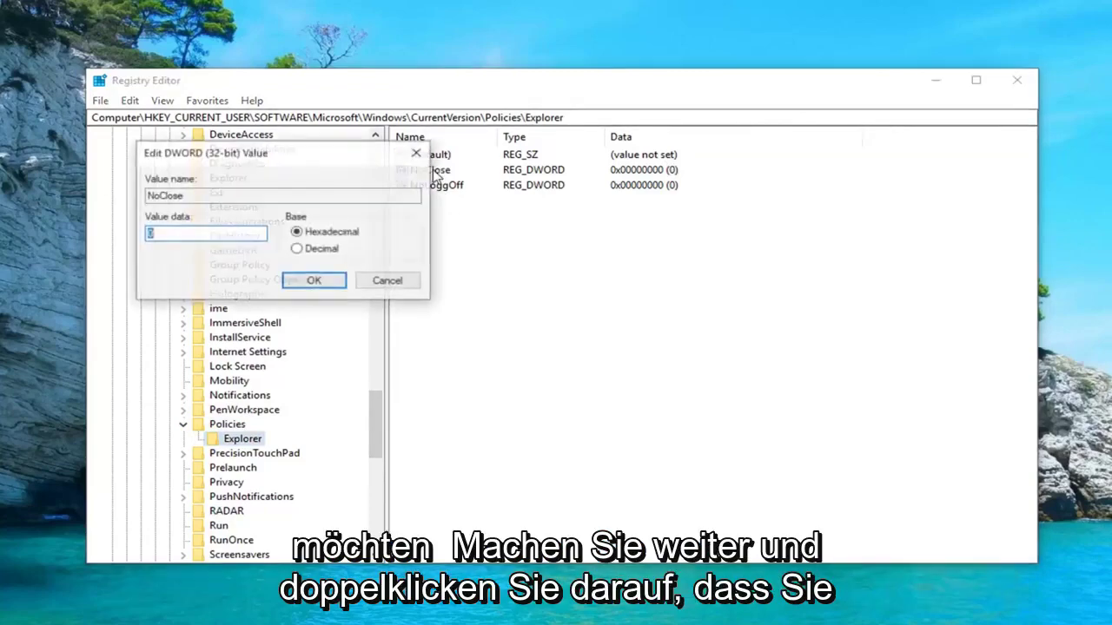
left_click_drag(286, 156, 706, 209)
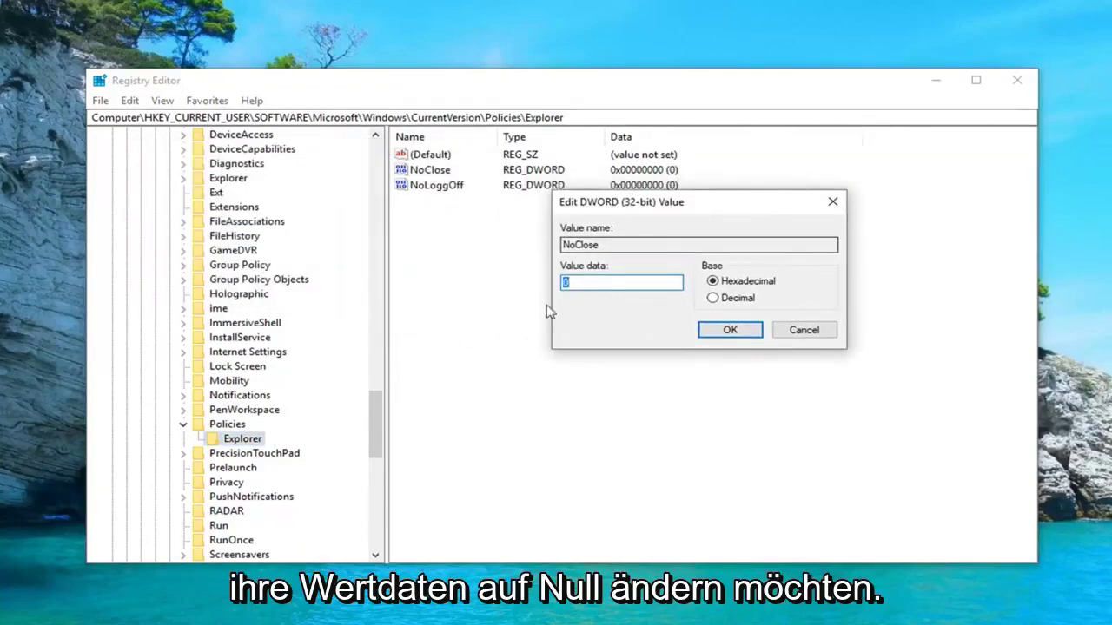
type("0")
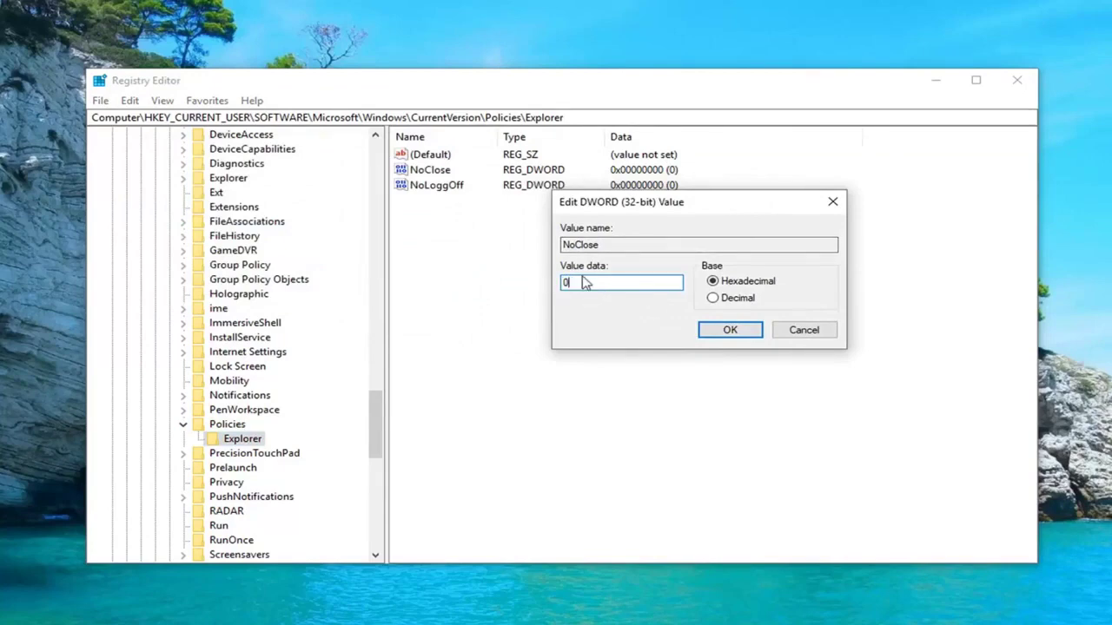
left_click(730, 330)
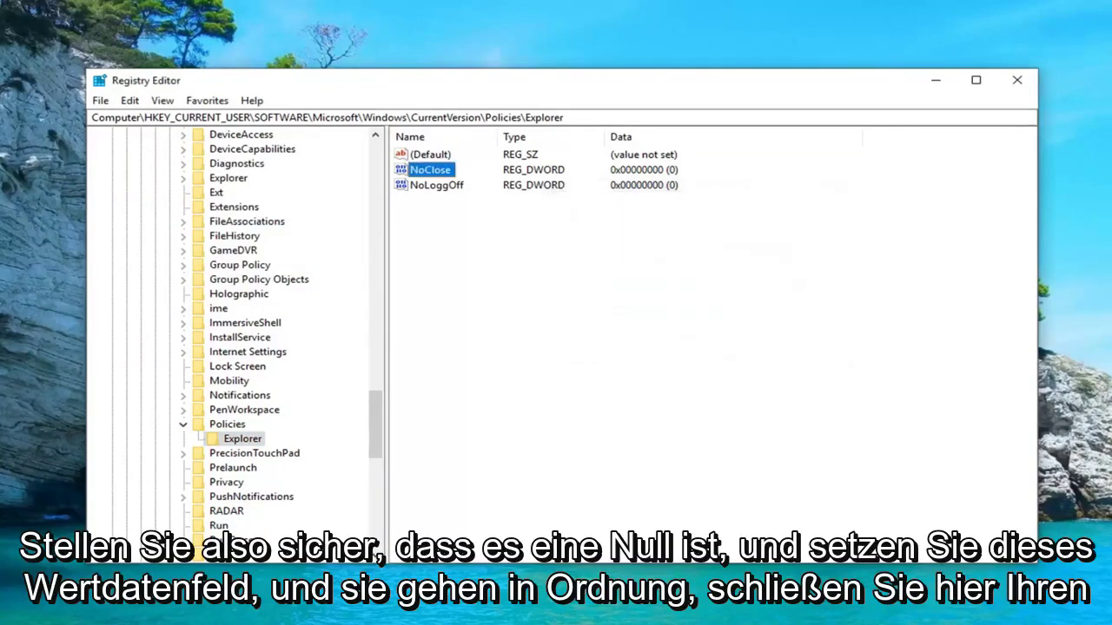
left_click(1017, 80)
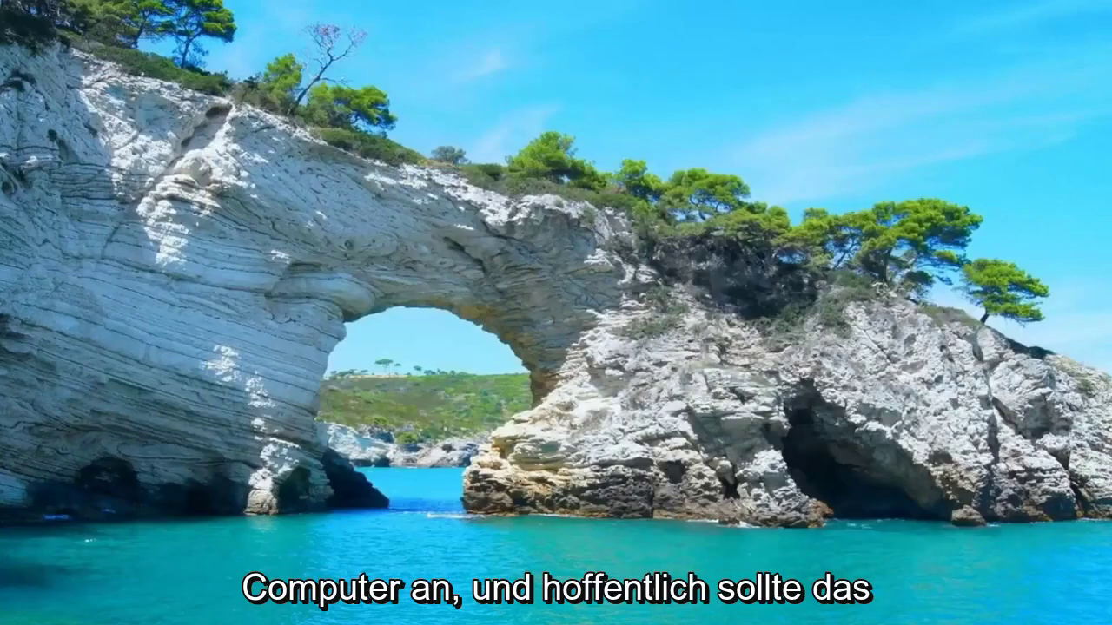